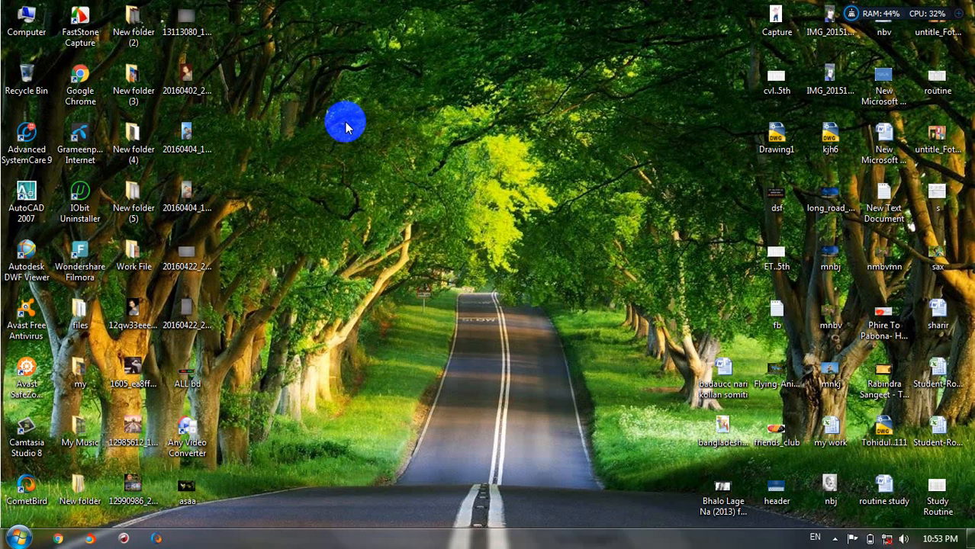
# Start AutoCAD 2007 from the desktop.
pyautogui.doubleClick(34, 203)
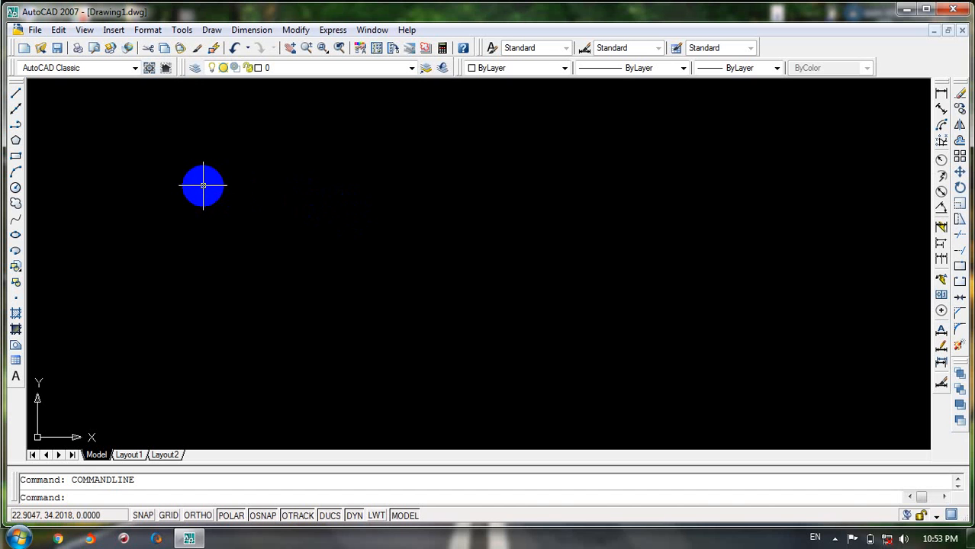
pyautogui.click(149, 30)
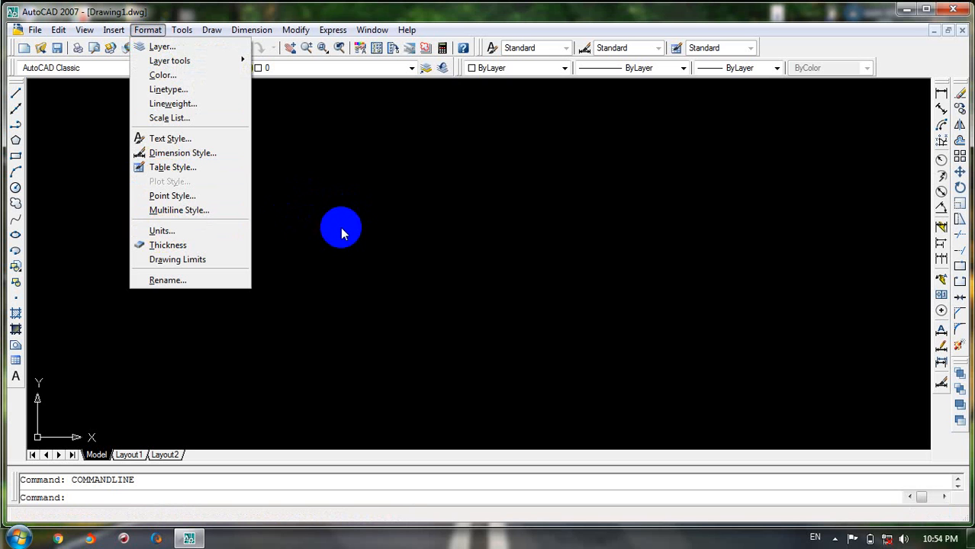
pyautogui.click(342, 232)
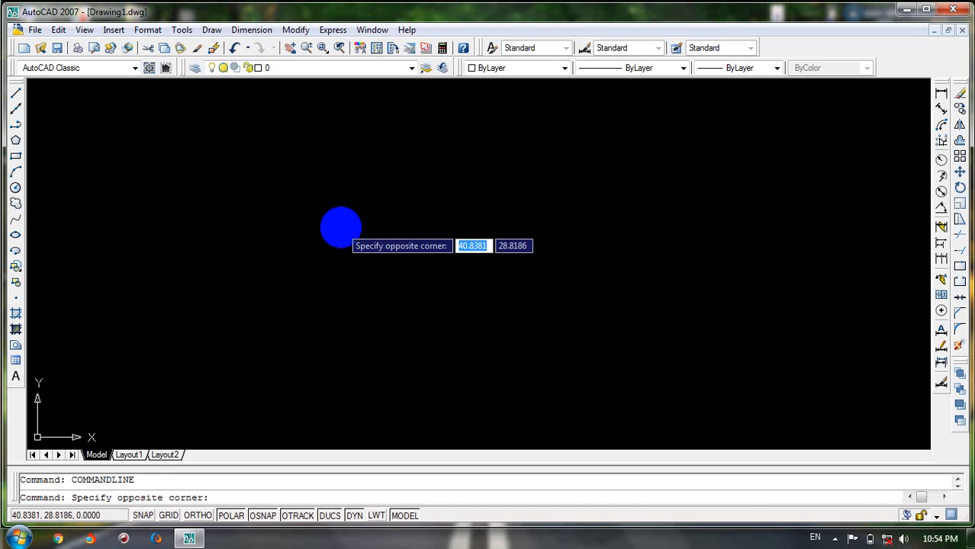
pyautogui.click(325, 234)
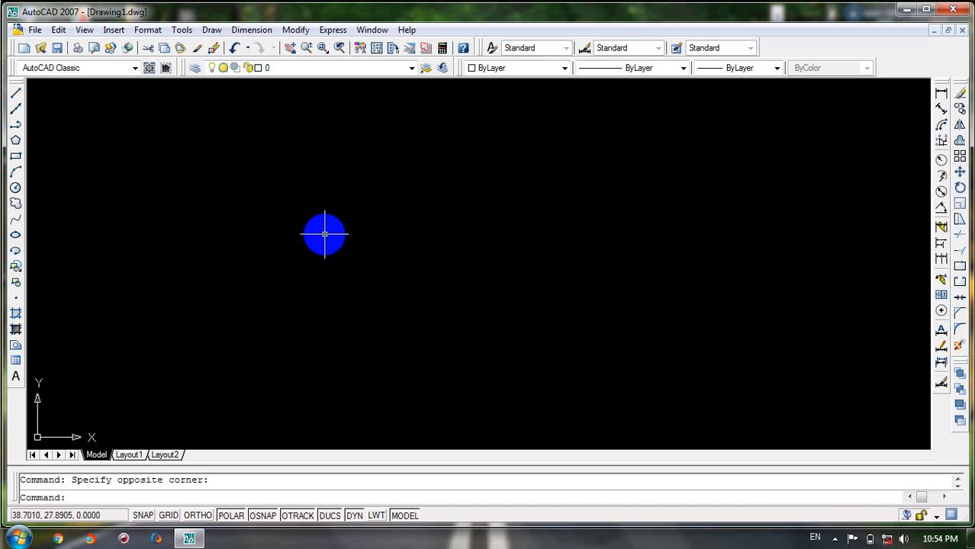
# Set the drawing units to Engineering length with 0'-0" precision and Feet as the insertion scale, accepting the selected values.
pyautogui.write('un')
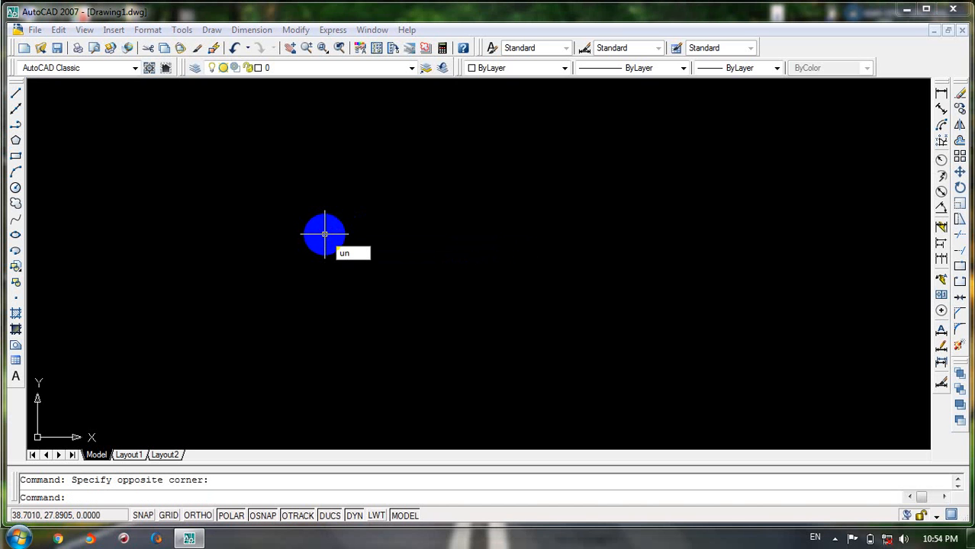
pyautogui.press('Return')
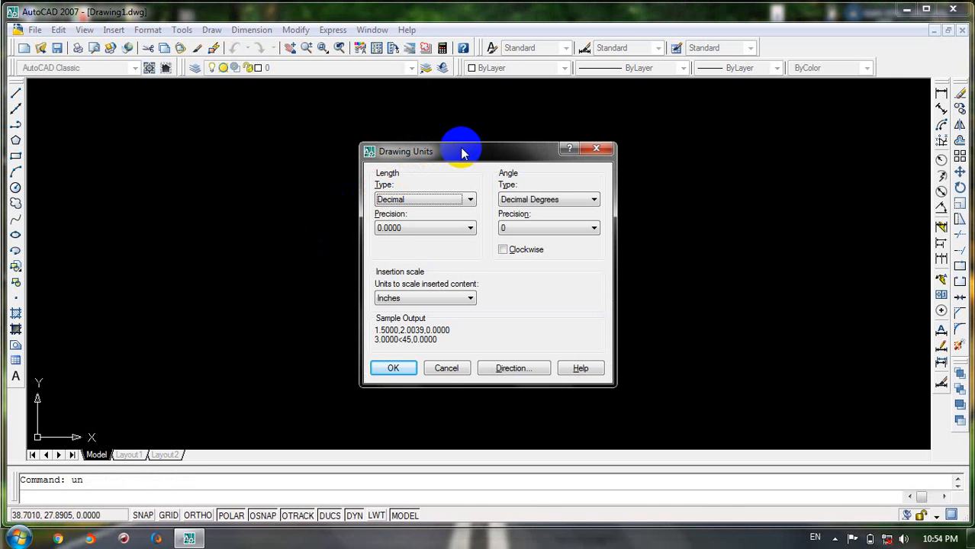
pyautogui.click(469, 199)
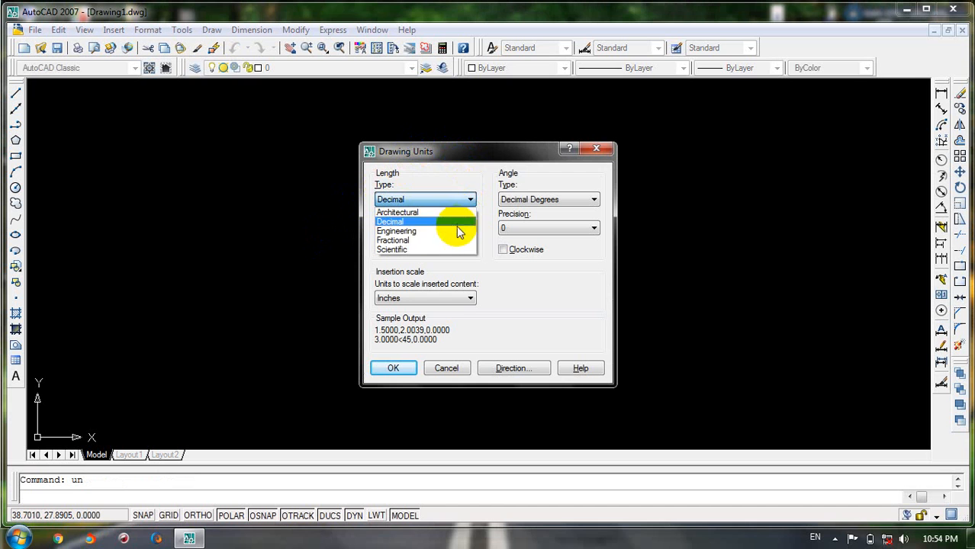
pyautogui.click(456, 230)
pyautogui.click(468, 230)
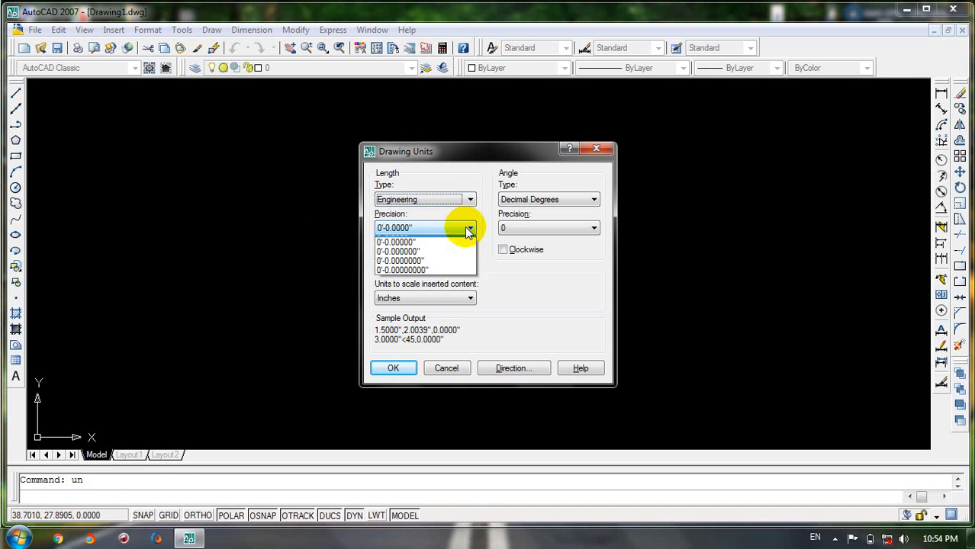
pyautogui.click(439, 245)
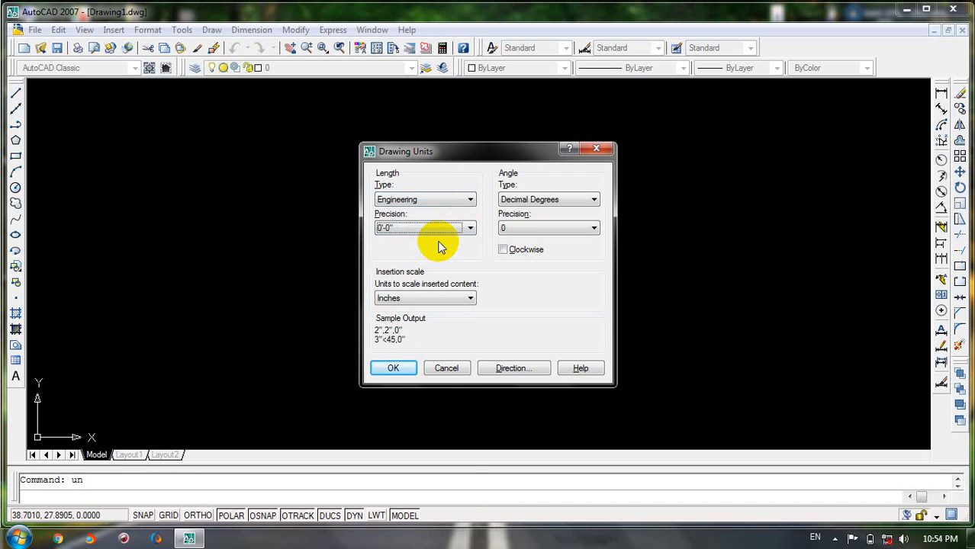
pyautogui.click(470, 299)
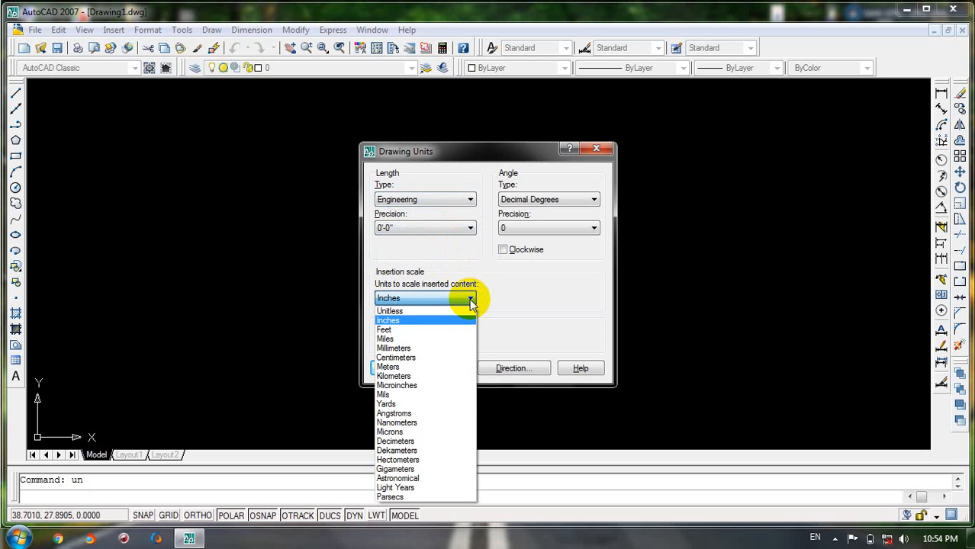
pyautogui.click(424, 330)
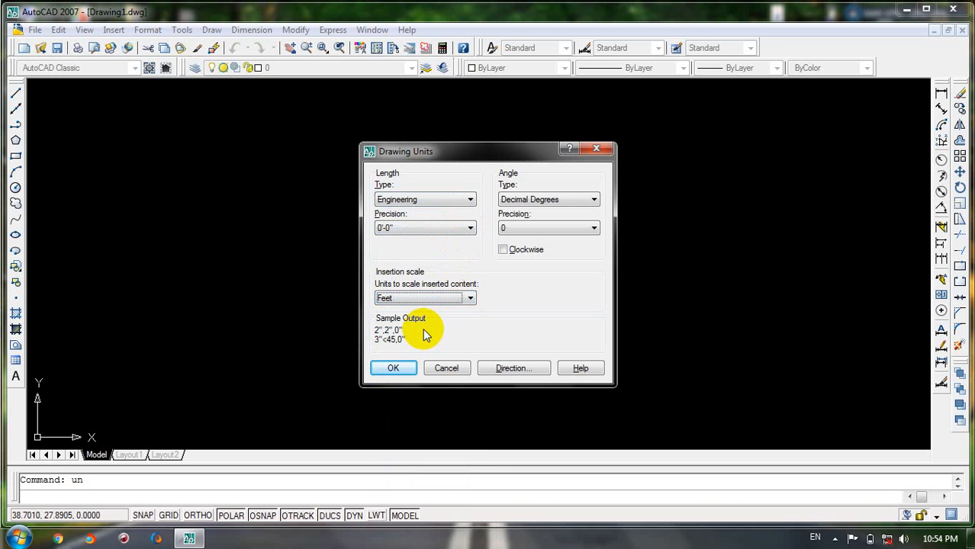
pyautogui.click(405, 369)
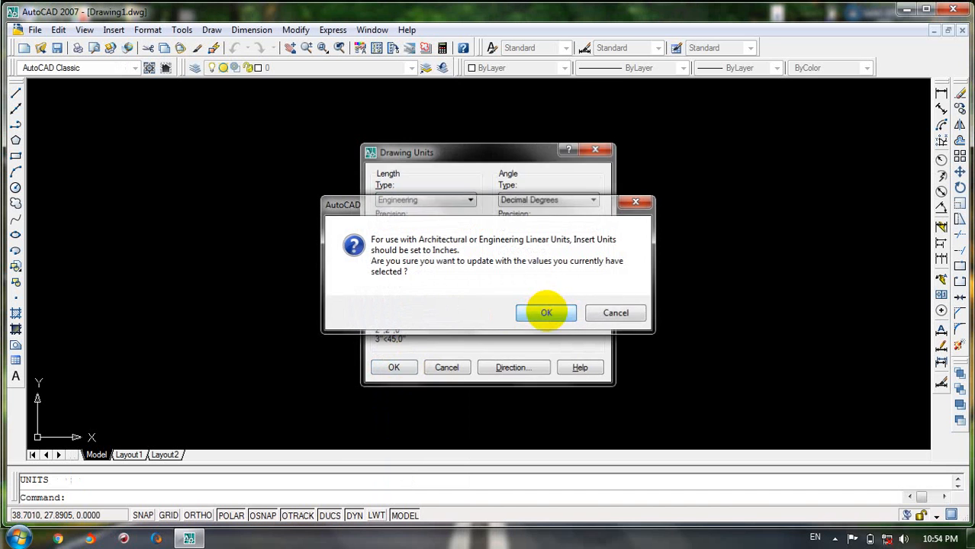
pyautogui.click(547, 314)
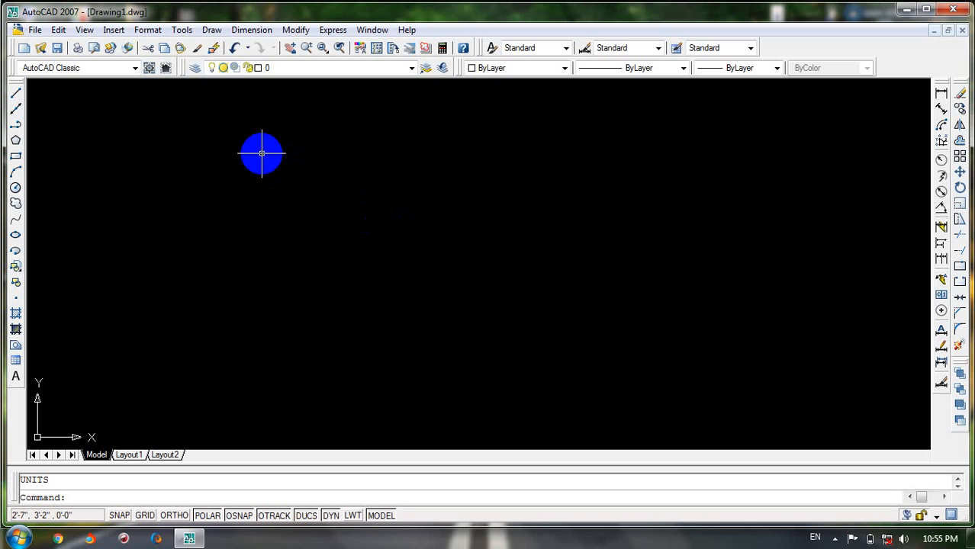
# Set the drawing limits with the default lower left corner and an upper right corner at 200',200'.
pyautogui.click(144, 30)
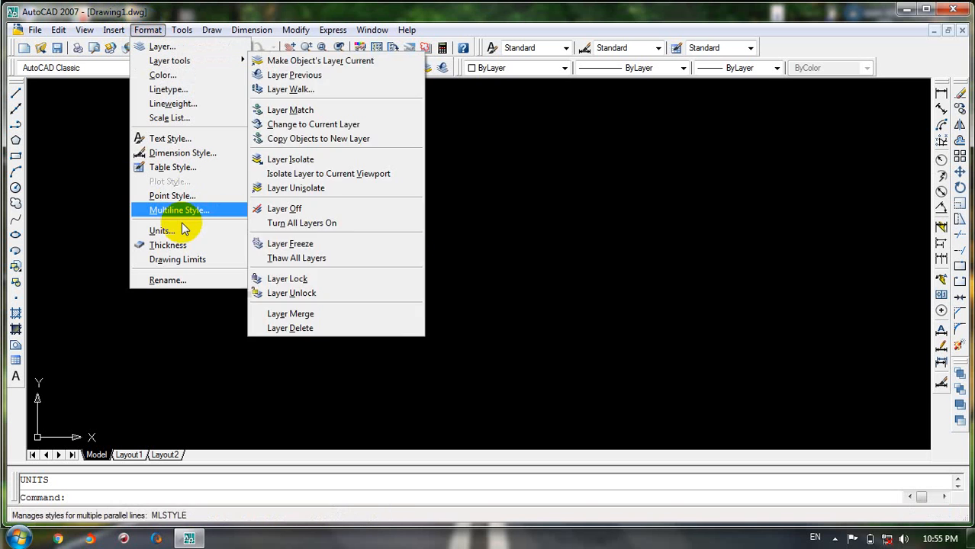
pyautogui.click(180, 262)
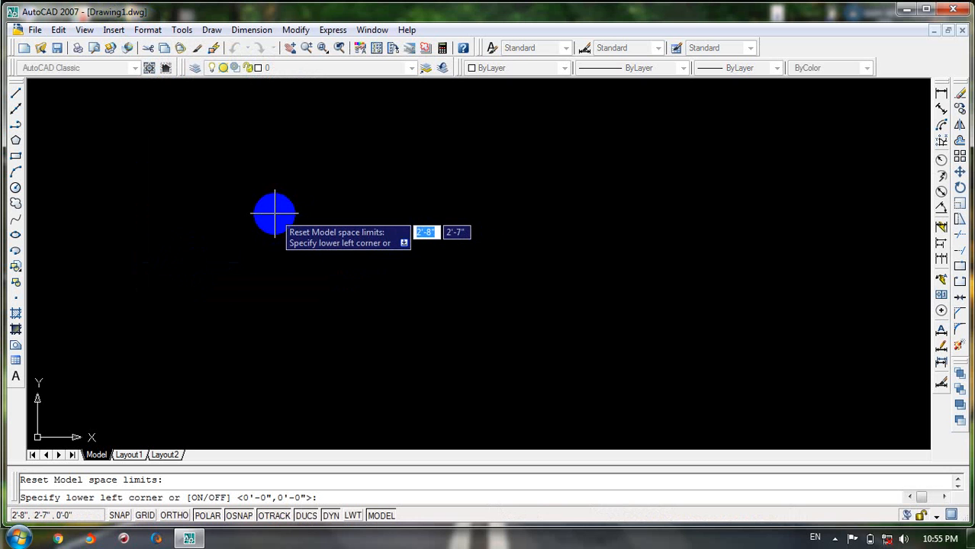
pyautogui.press('Return')
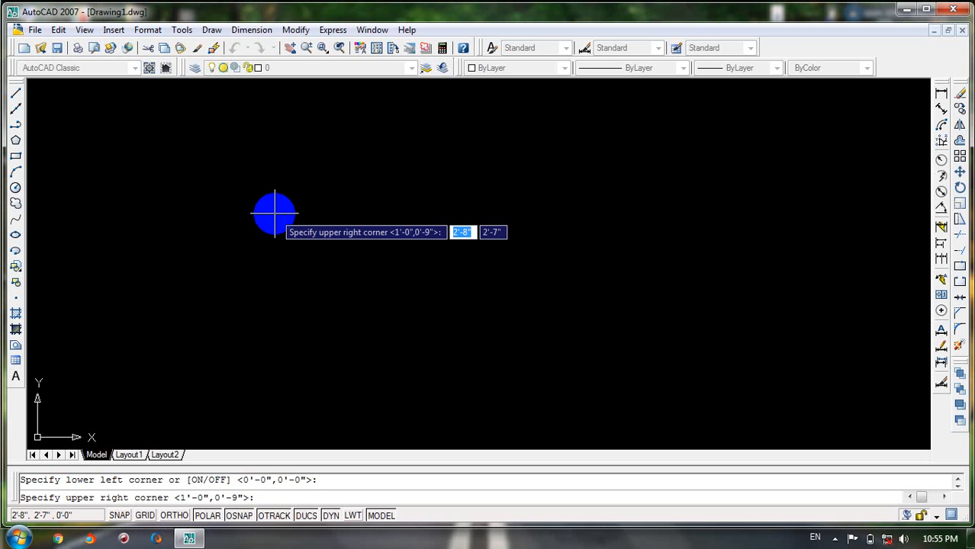
pyautogui.write('200')
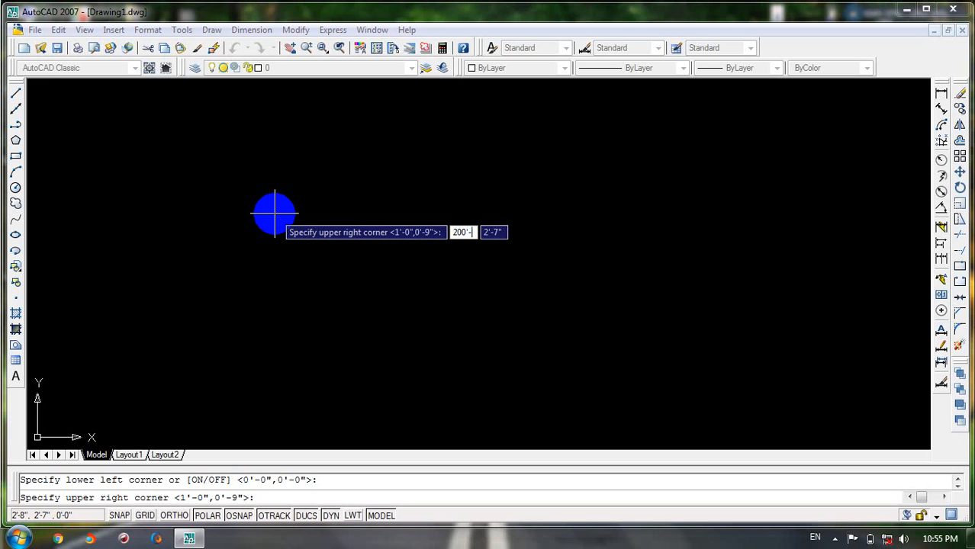
pyautogui.write("'")
pyautogui.press('Tab')
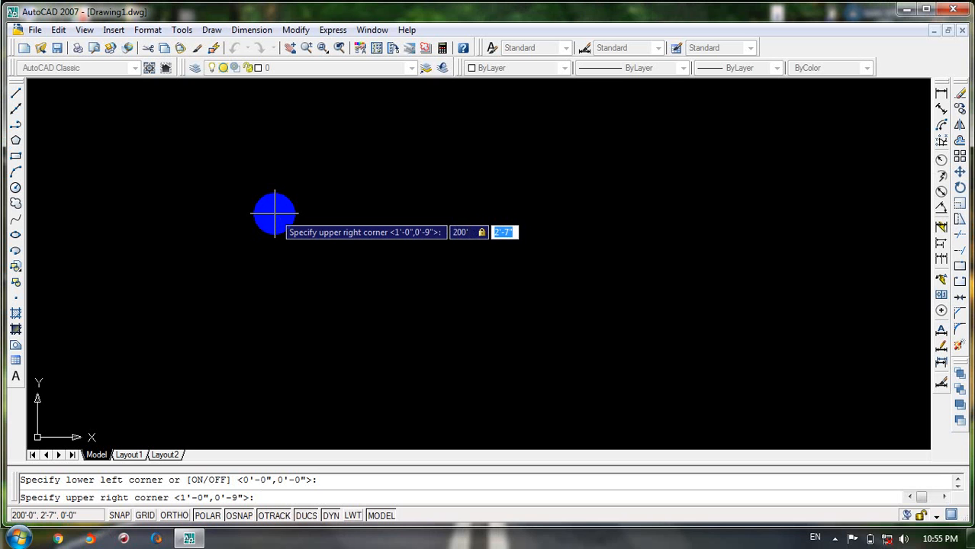
pyautogui.write('200')
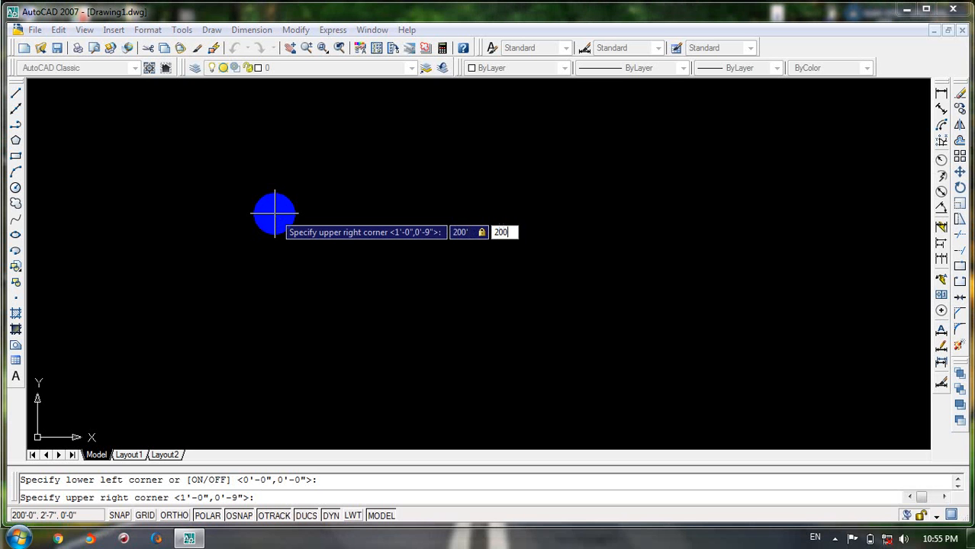
pyautogui.write("'")
pyautogui.press('Return')
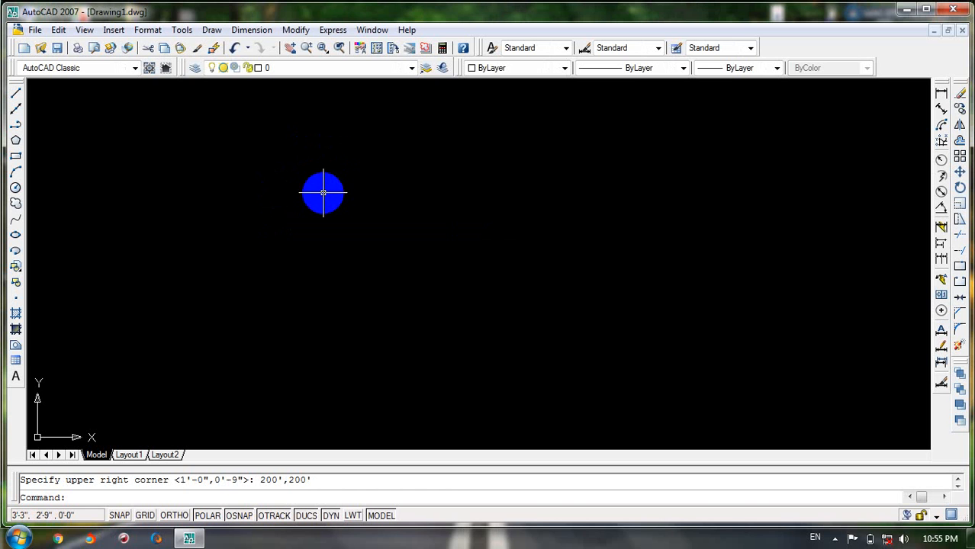
# Modify the Standard dimension style so its dimension lines are Red with a 0.35 mm lineweight.
pyautogui.click(149, 29)
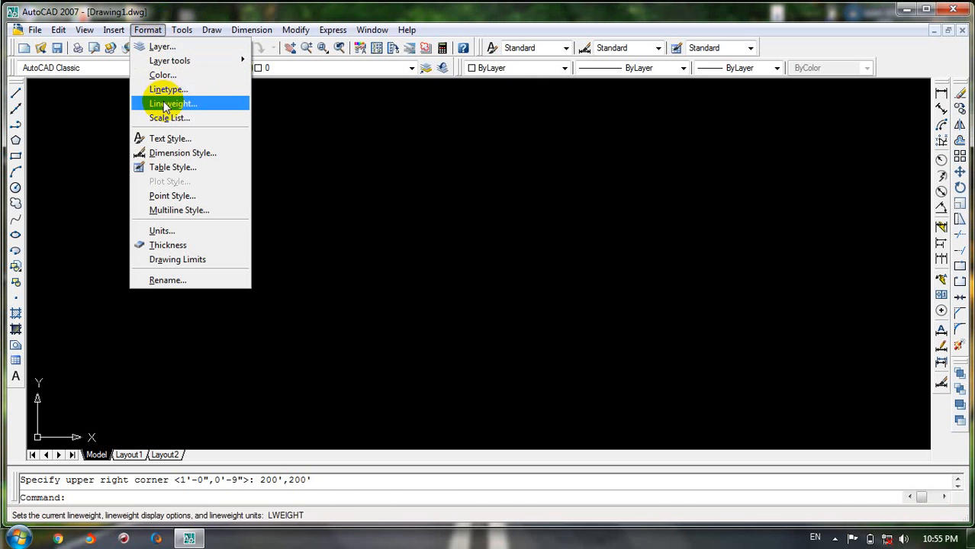
pyautogui.click(195, 155)
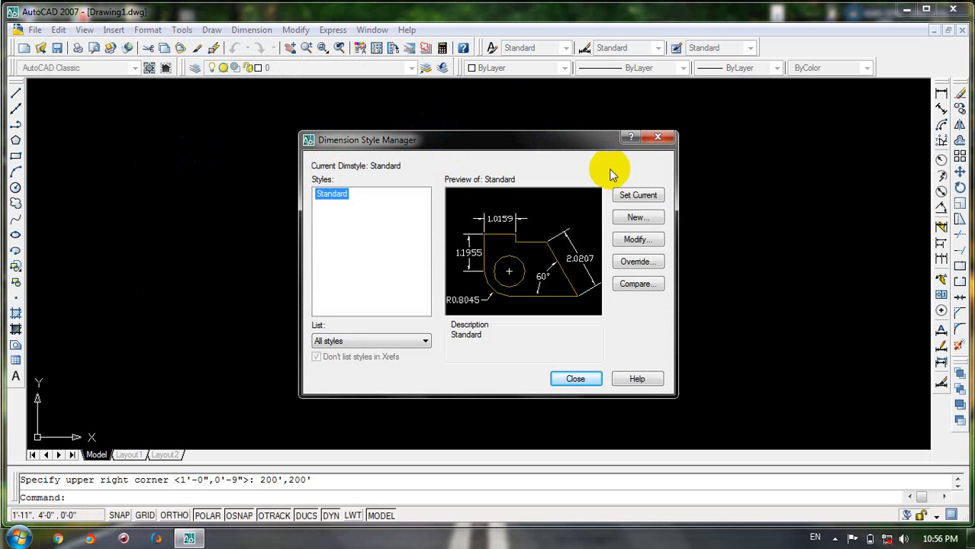
pyautogui.click(638, 241)
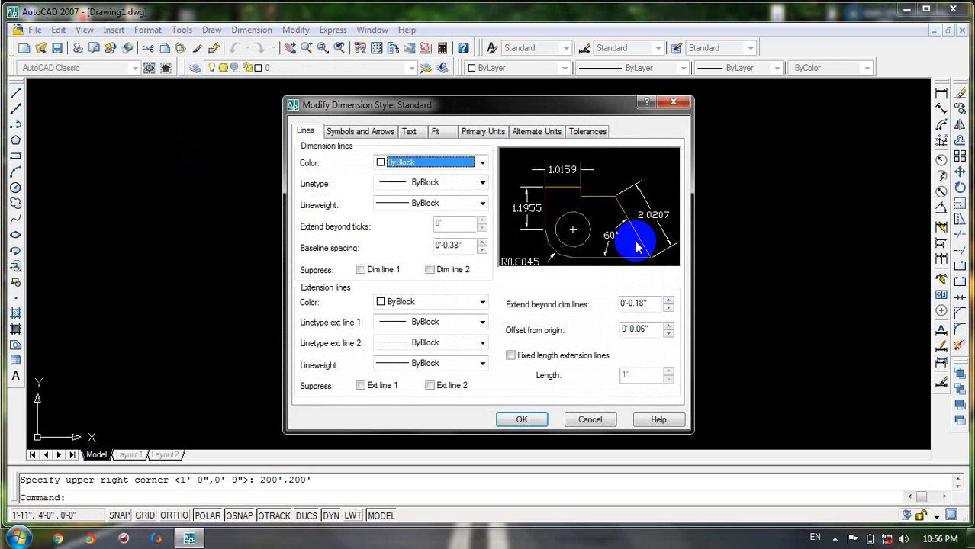
pyautogui.click(305, 134)
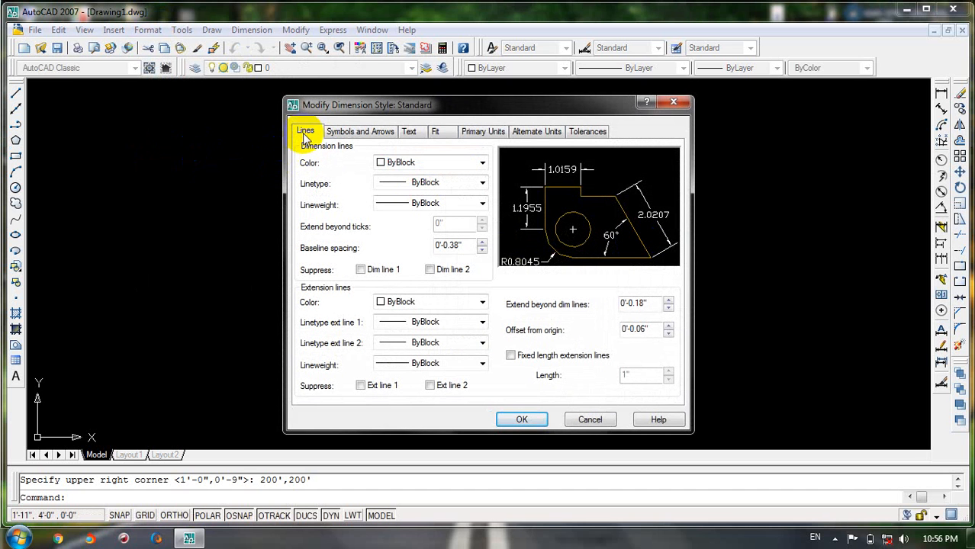
pyautogui.click(482, 162)
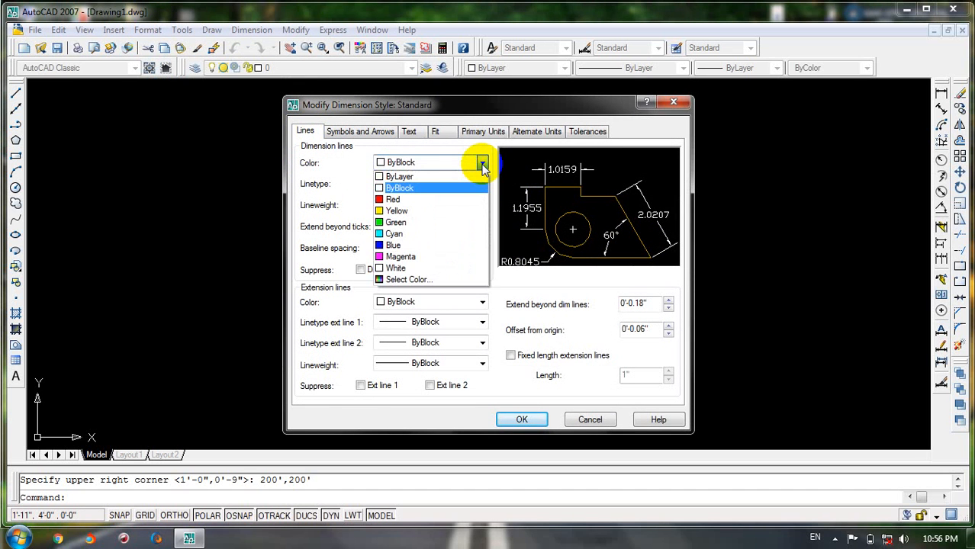
pyautogui.click(436, 200)
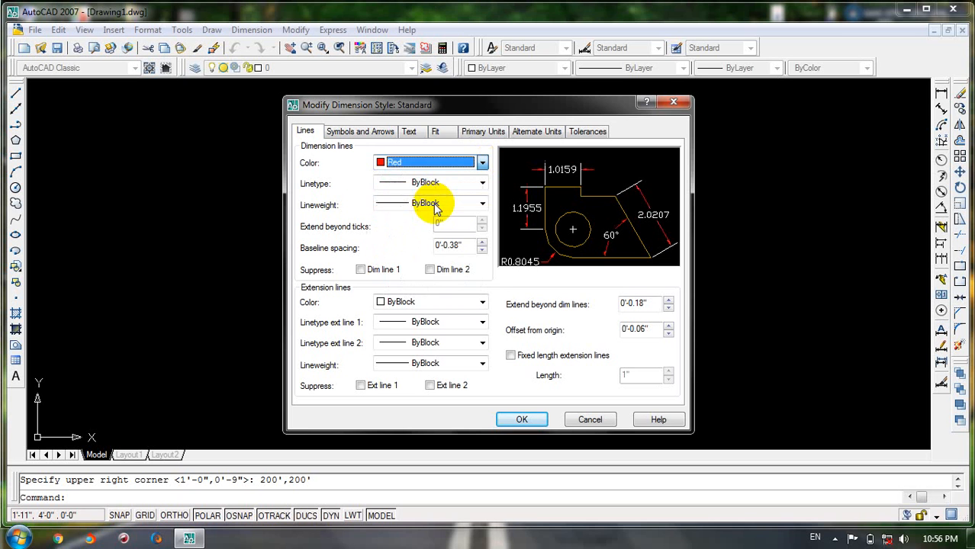
pyautogui.click(482, 183)
pyautogui.click(483, 185)
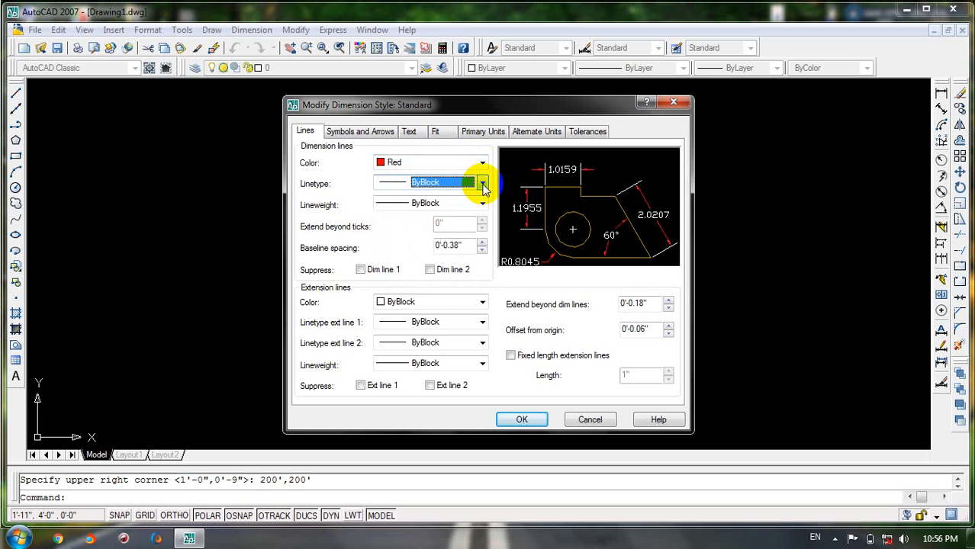
pyautogui.click(484, 204)
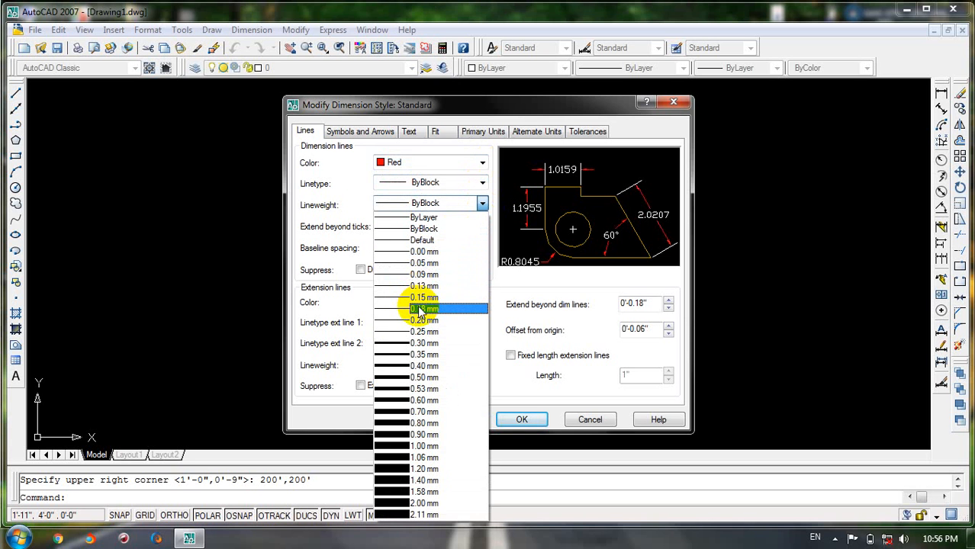
pyautogui.click(414, 354)
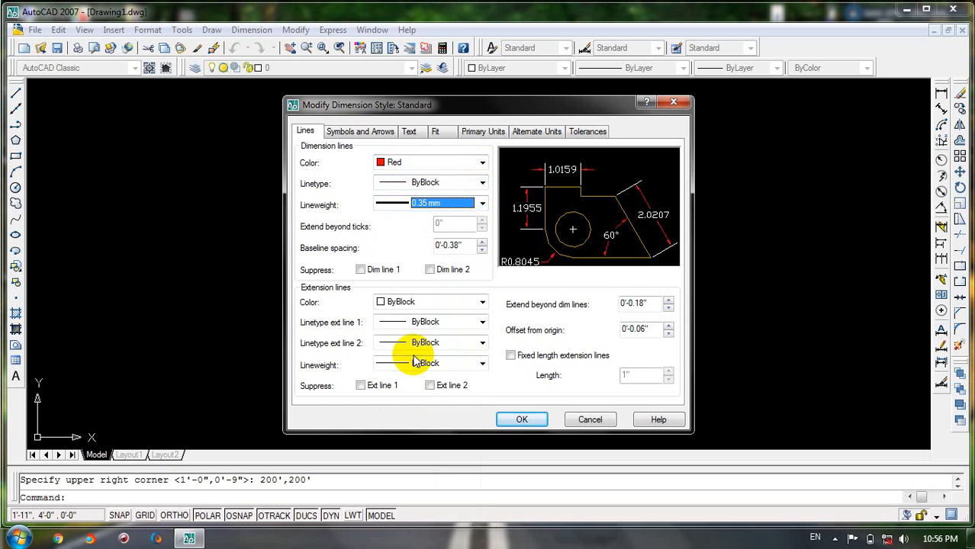
pyautogui.click(474, 247)
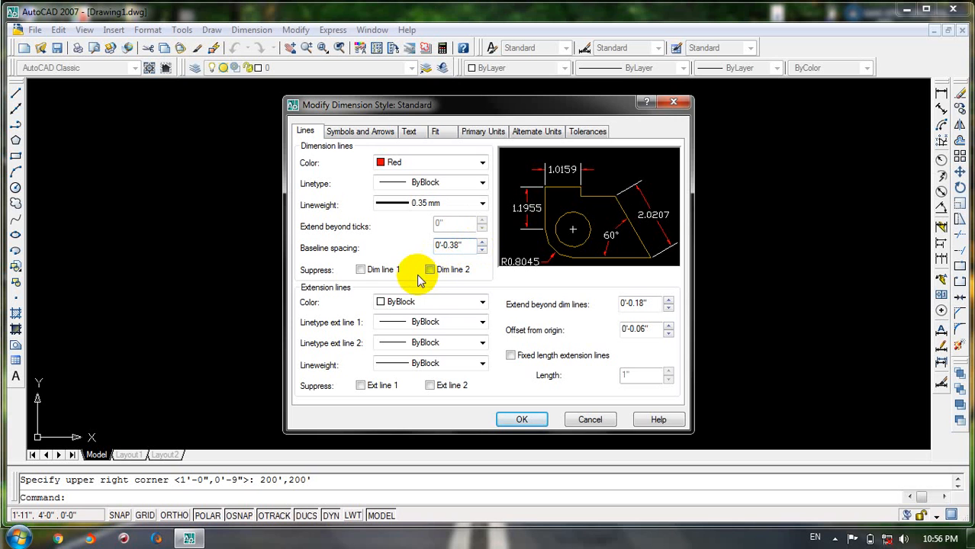
# Set the style's extension lines to Yellow with a 0.35 mm lineweight.
pyautogui.click(482, 303)
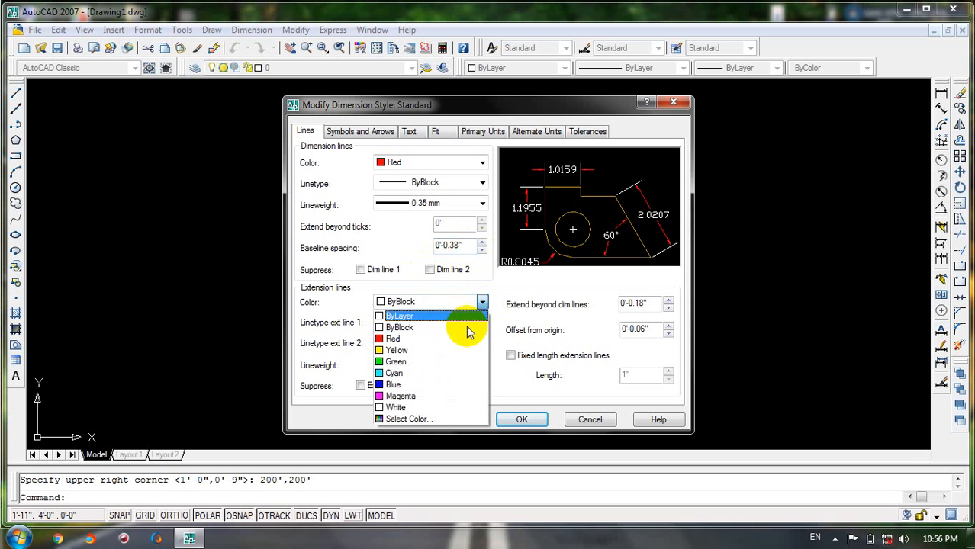
pyautogui.click(448, 351)
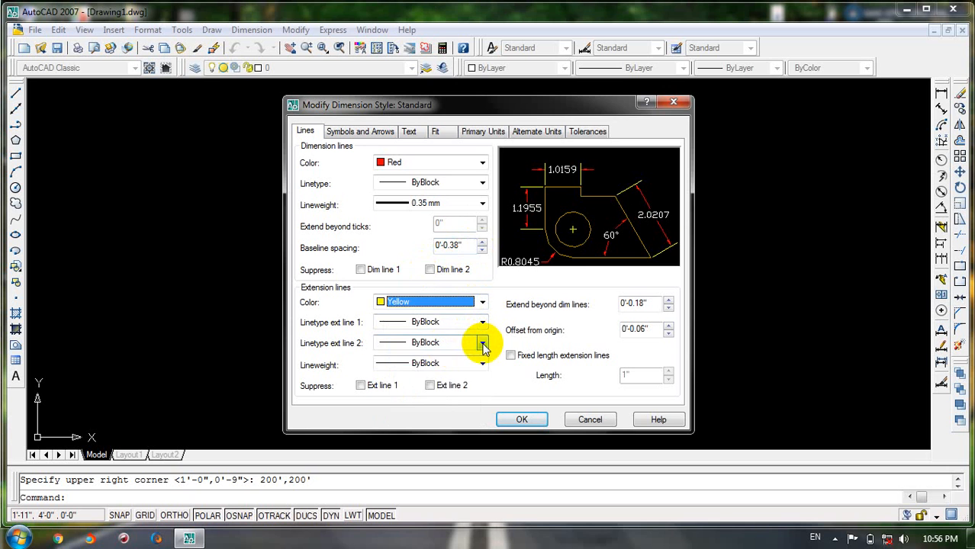
pyautogui.click(482, 343)
pyautogui.click(483, 343)
pyautogui.click(482, 365)
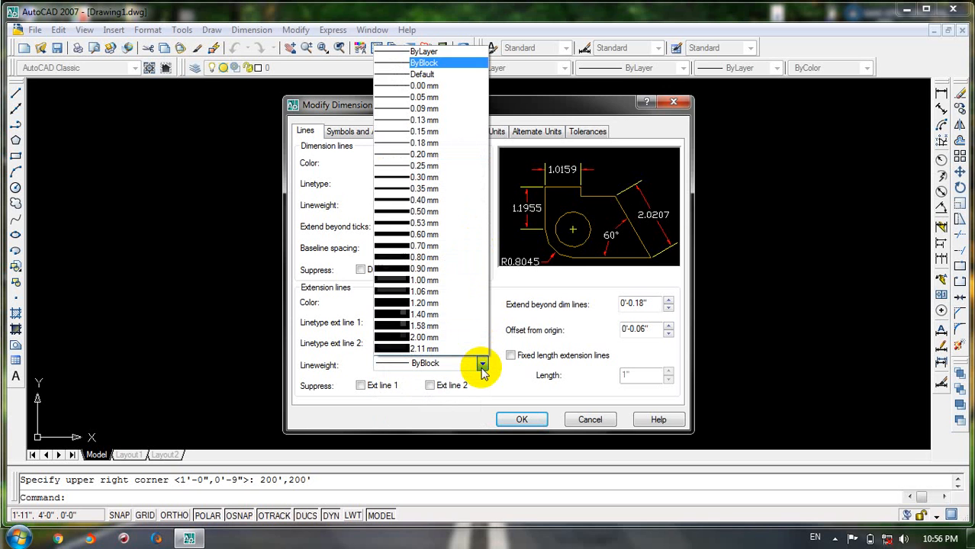
pyautogui.click(420, 189)
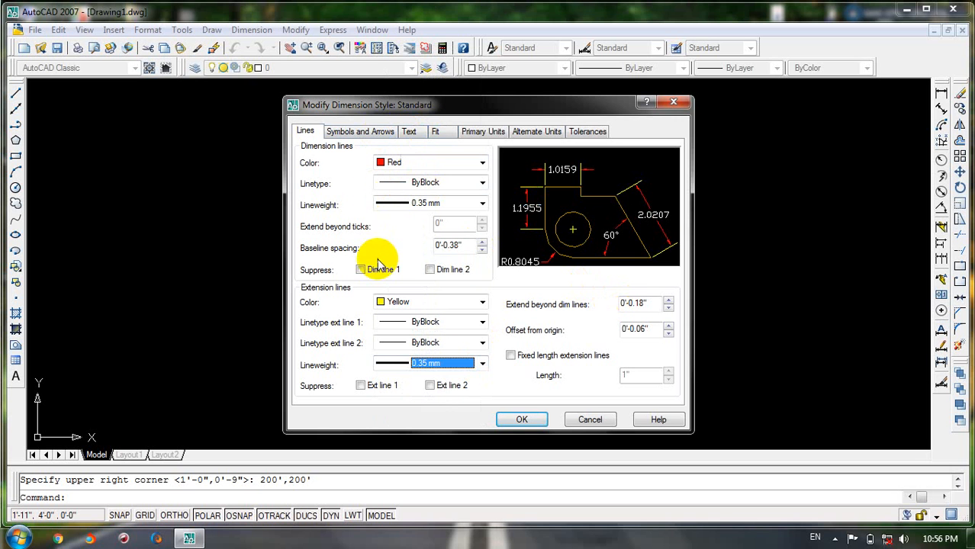
# Set the dimension style's arrow size to 1', keeping the Closed filled arrowheads.
pyautogui.click(373, 133)
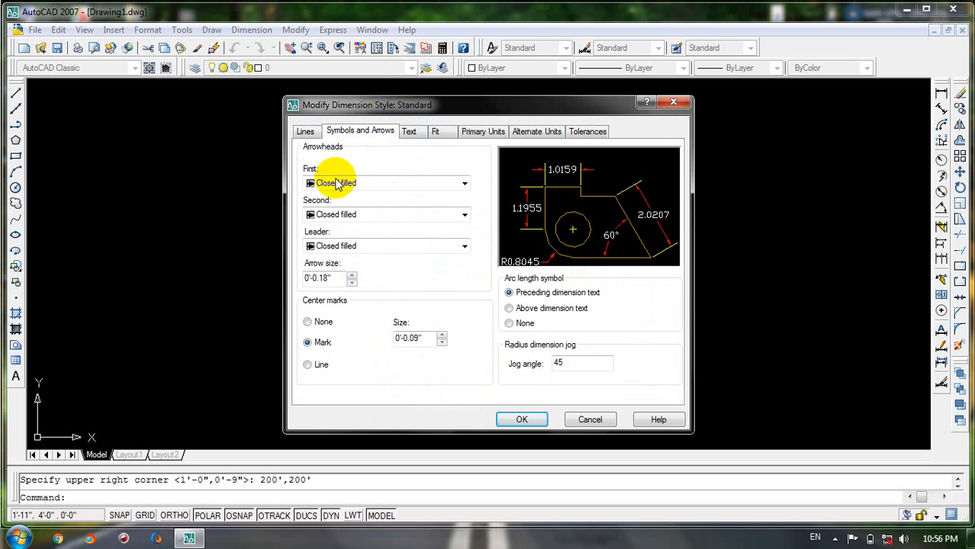
pyautogui.click(464, 184)
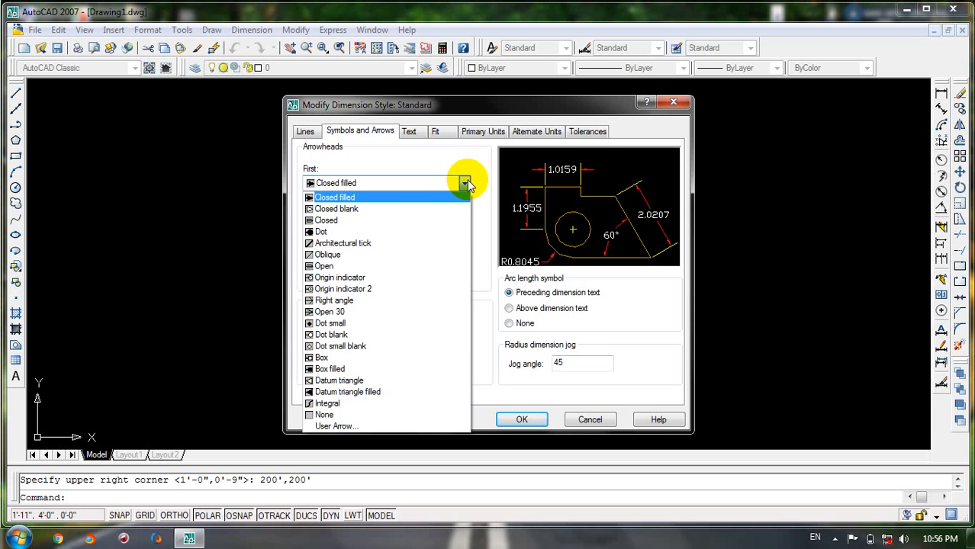
pyautogui.click(464, 184)
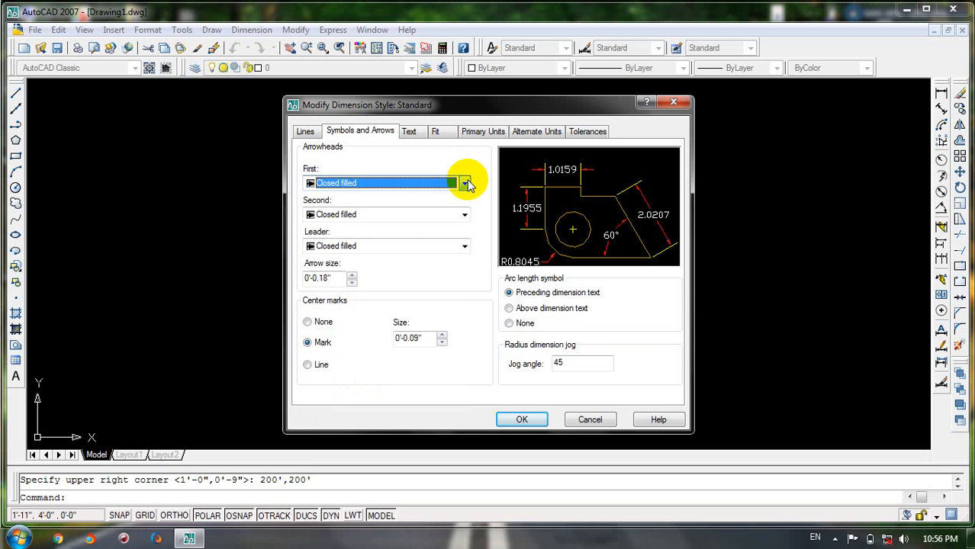
pyautogui.click(337, 278)
pyautogui.moveTo(338, 278); pyautogui.dragTo(296, 285)
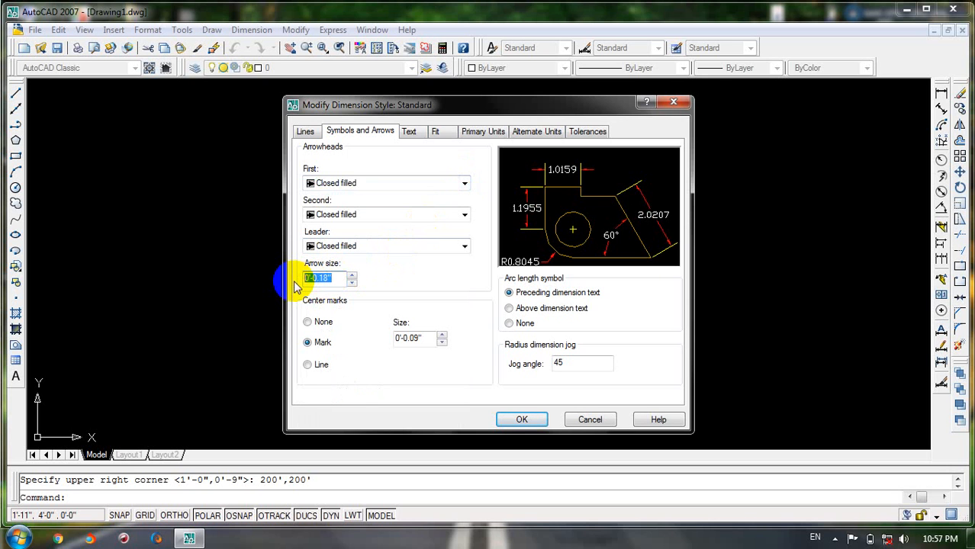
pyautogui.write('11')
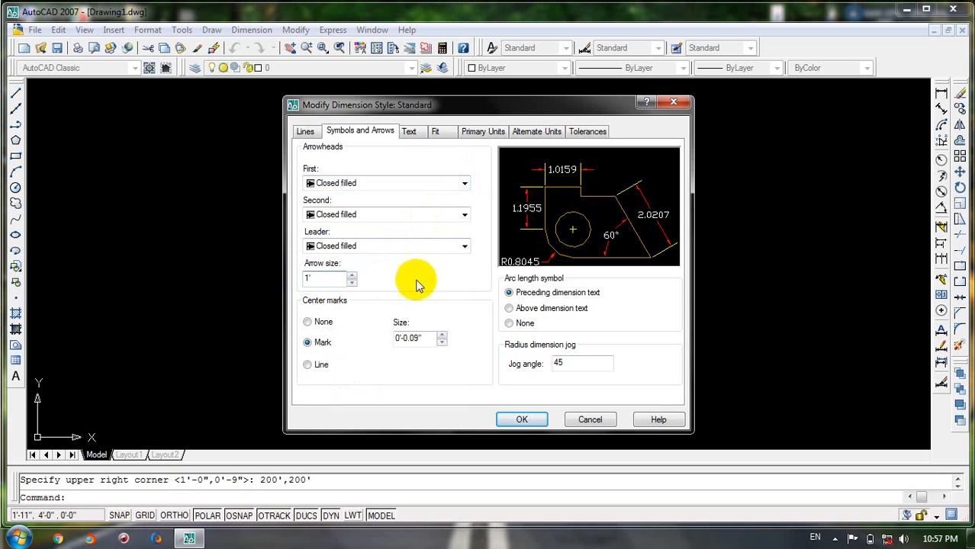
pyautogui.click(429, 338)
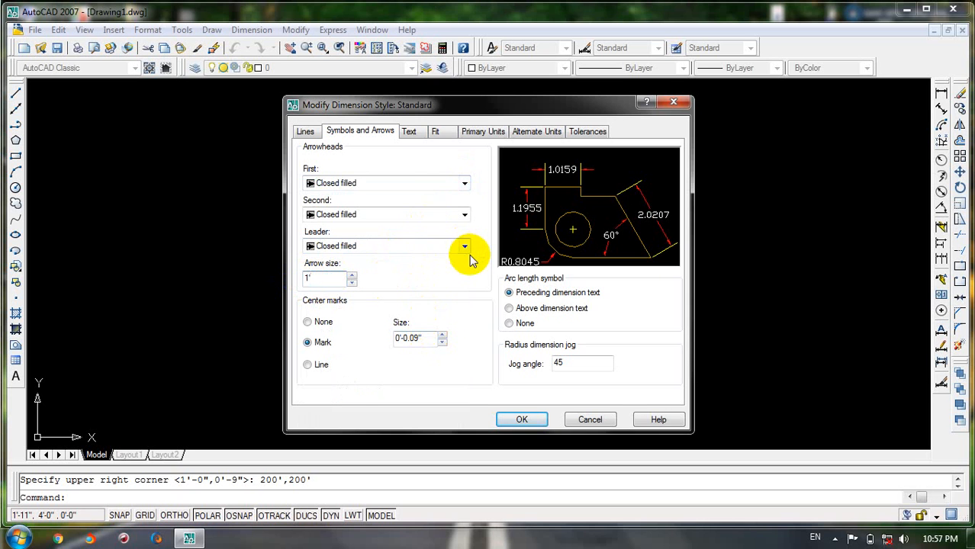
# Set the style's dimension text color to Green and its text height to 1'.
pyautogui.click(411, 132)
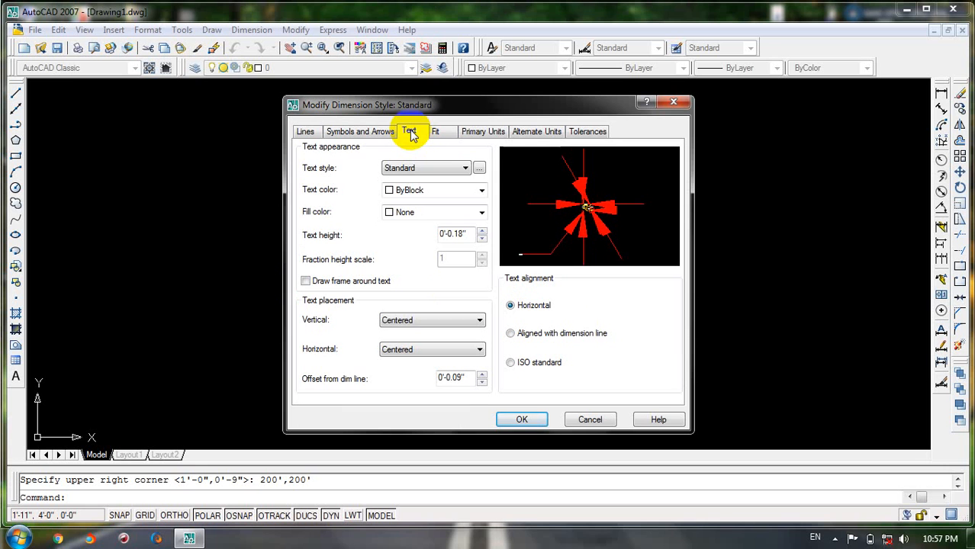
pyautogui.click(483, 192)
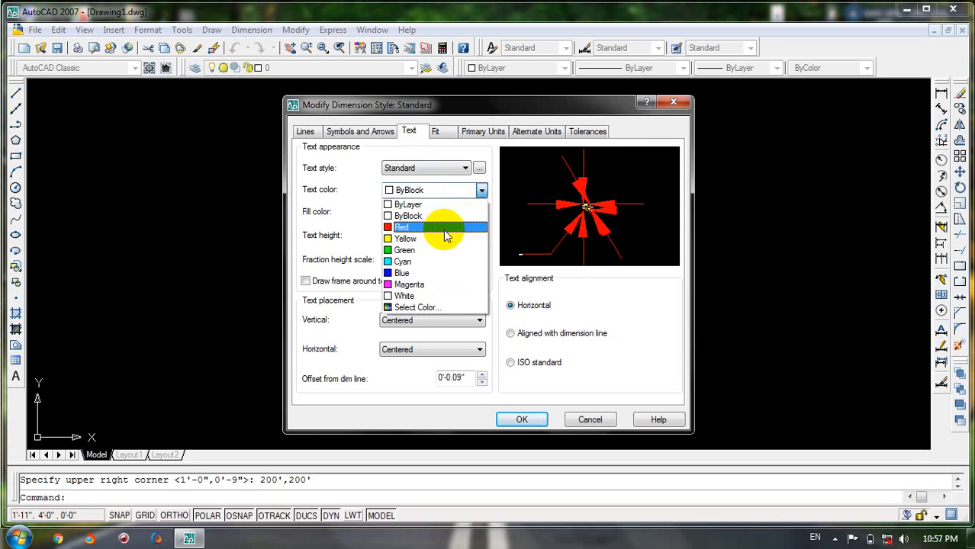
pyautogui.click(434, 249)
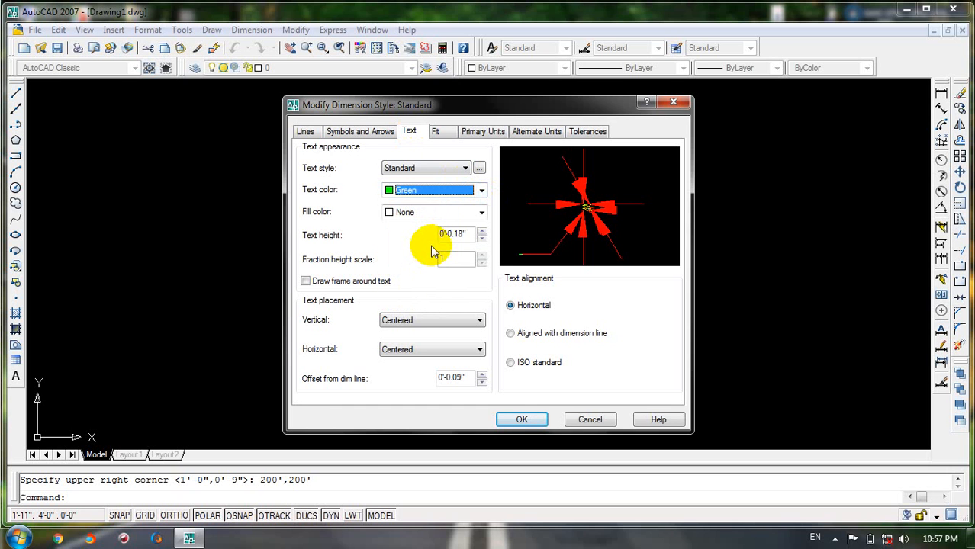
pyautogui.click(473, 233)
pyautogui.doubleClick(473, 233)
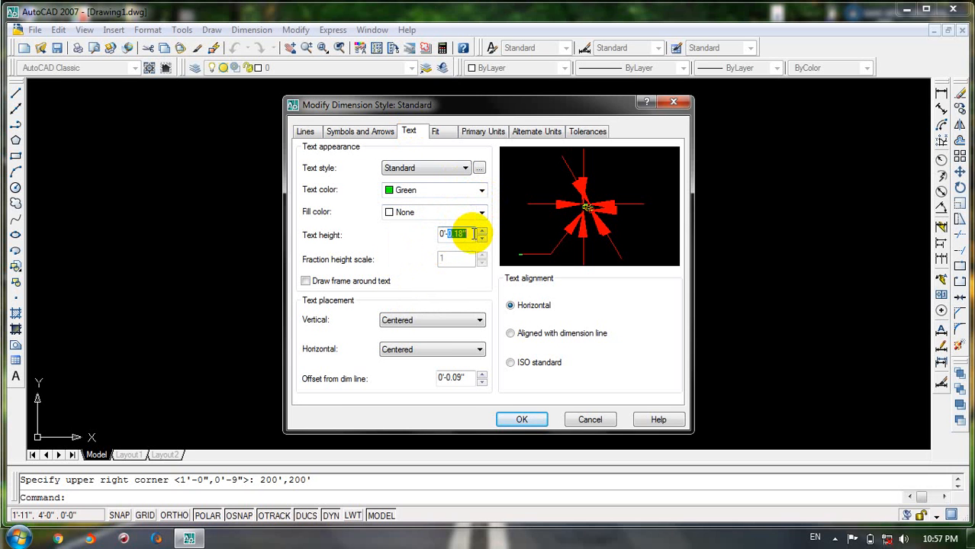
pyautogui.moveTo(471, 233); pyautogui.dragTo(435, 239)
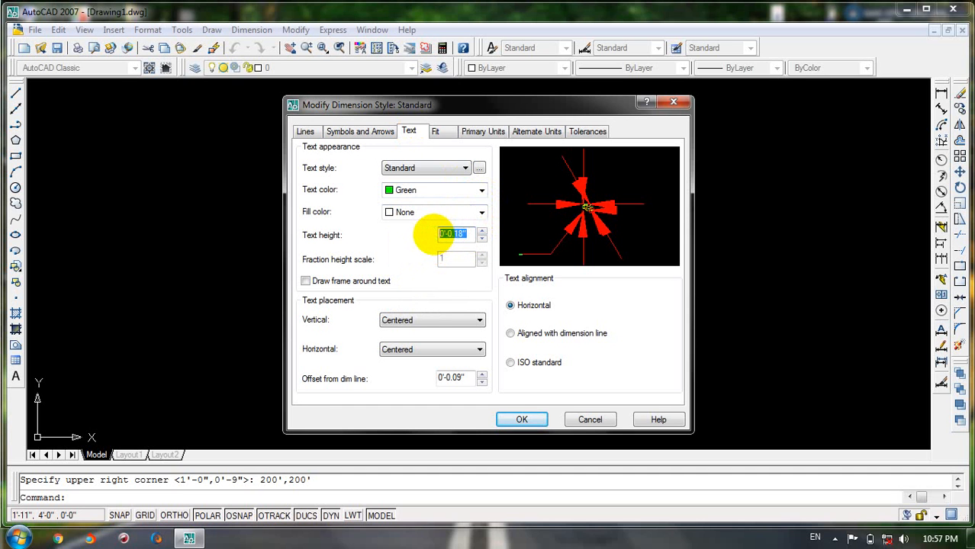
pyautogui.write("1'")
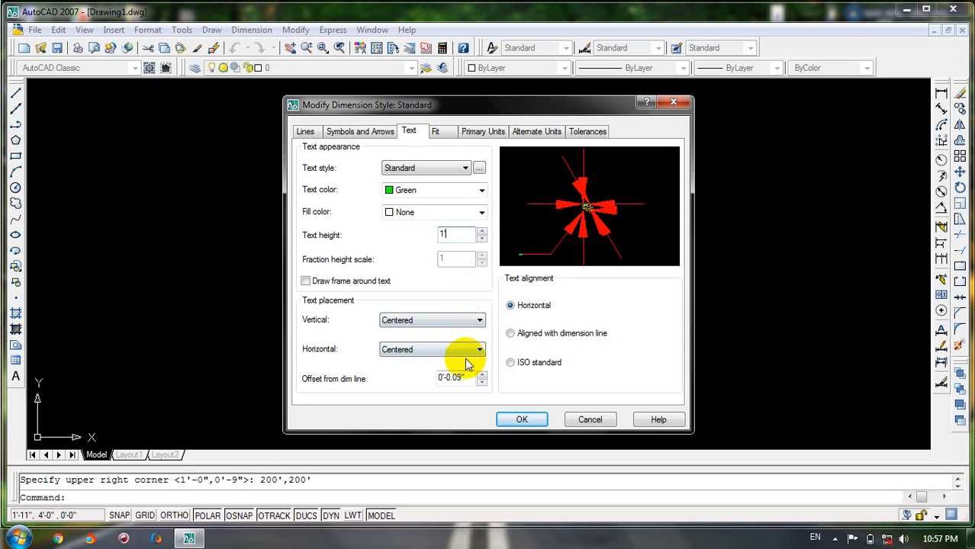
# Set the style's primary linear units to Engineering format with 0'-0" precision.
pyautogui.click(435, 132)
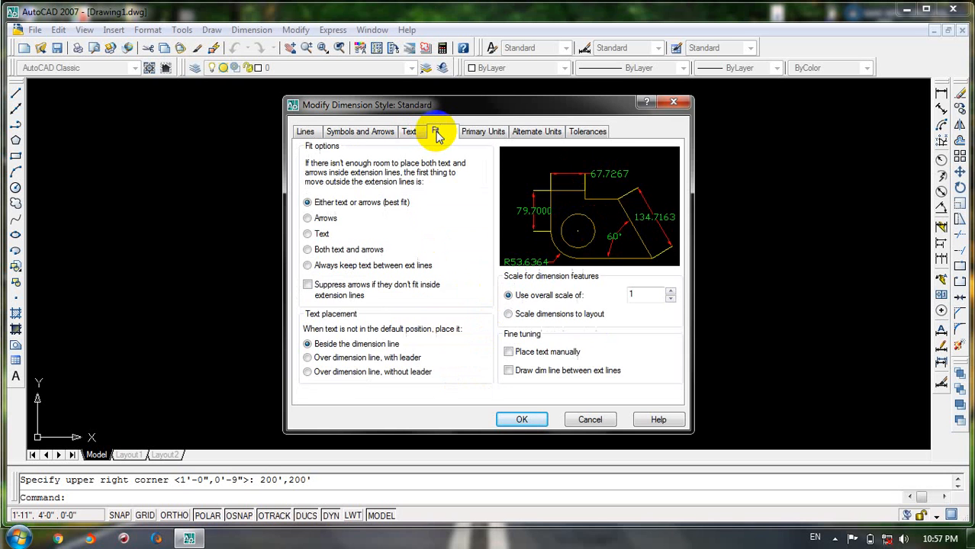
pyautogui.click(468, 131)
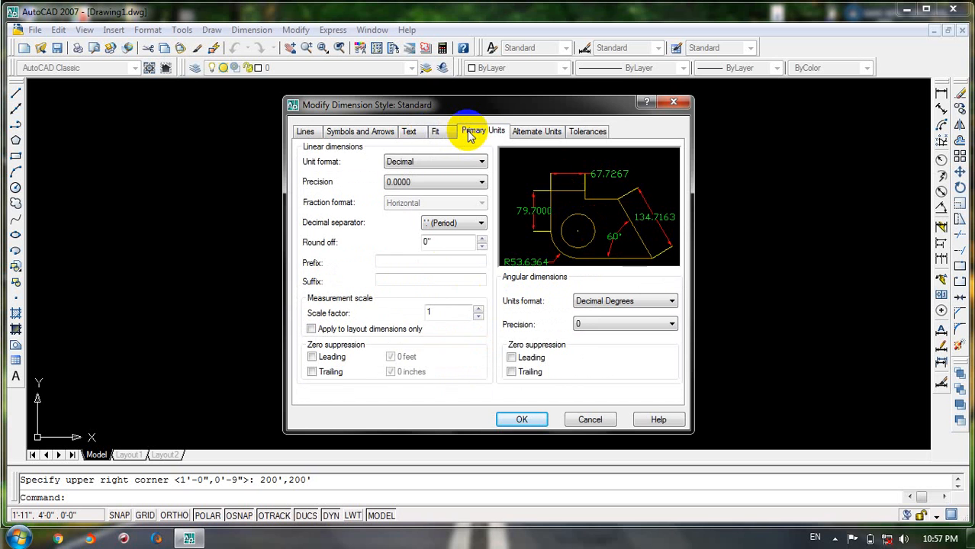
pyautogui.click(482, 162)
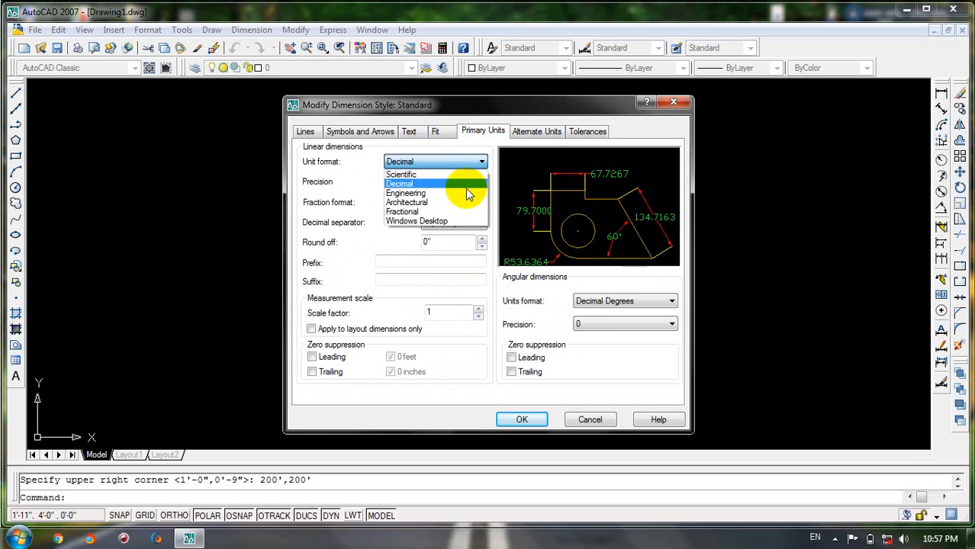
pyautogui.click(468, 194)
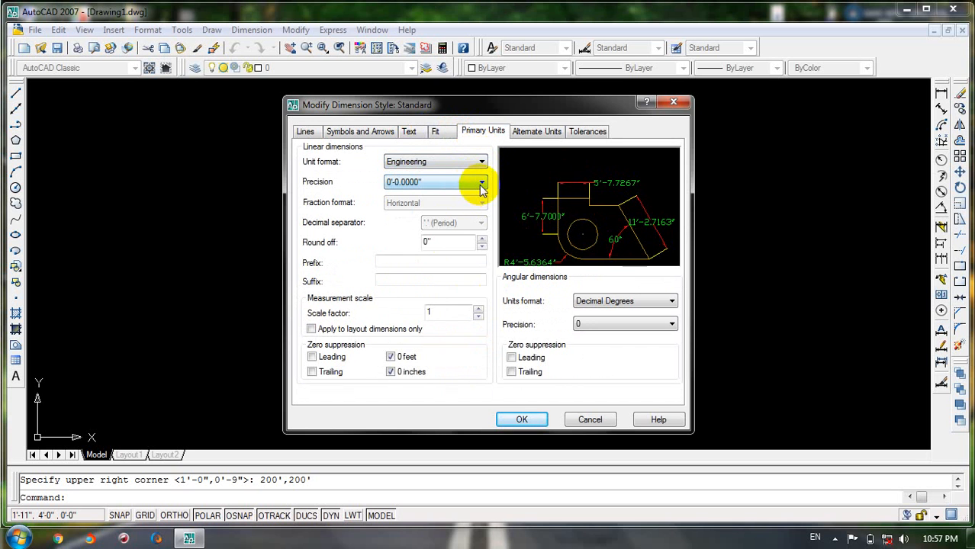
pyautogui.click(479, 184)
pyautogui.click(461, 195)
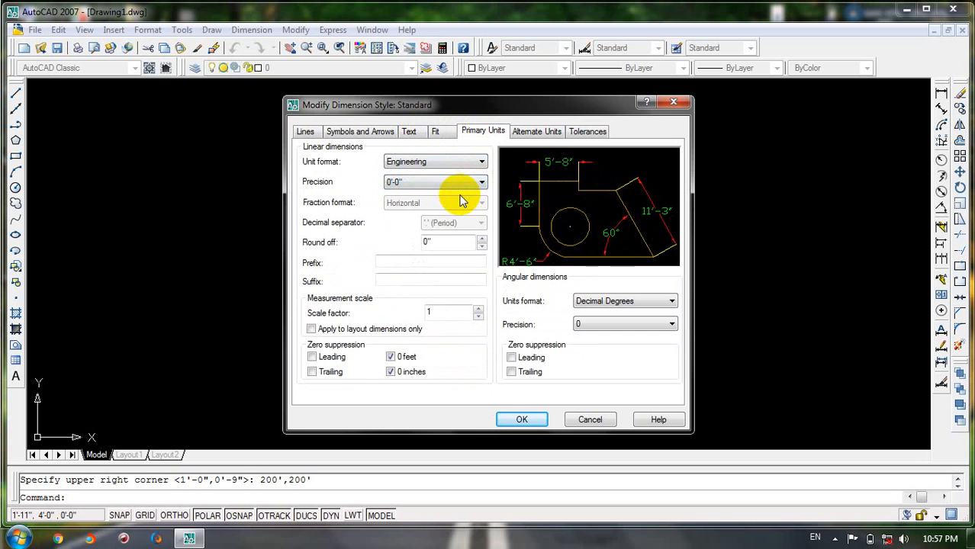
# Accept the style changes, set Standard as the current dimension style and close the Dimension Style Manager.
pyautogui.click(537, 132)
pyautogui.click(592, 132)
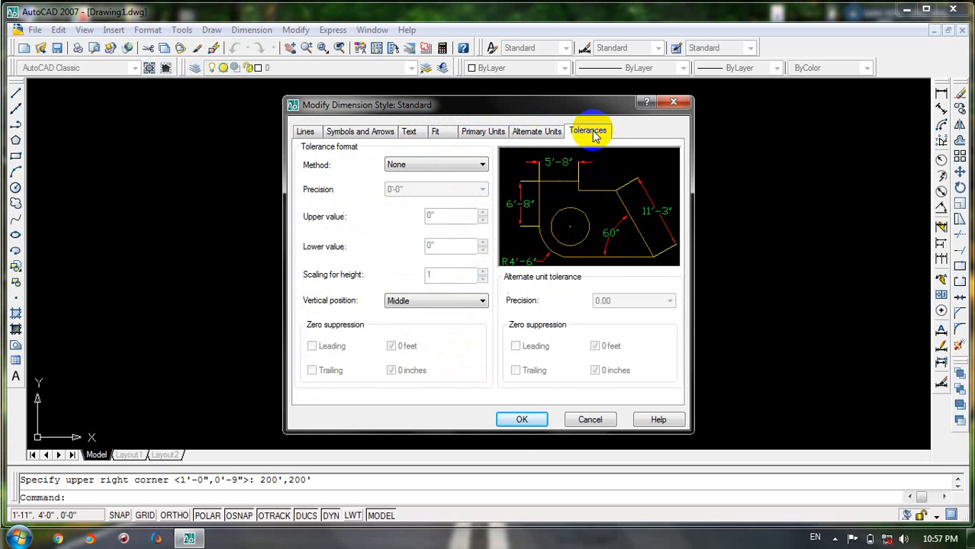
pyautogui.click(522, 421)
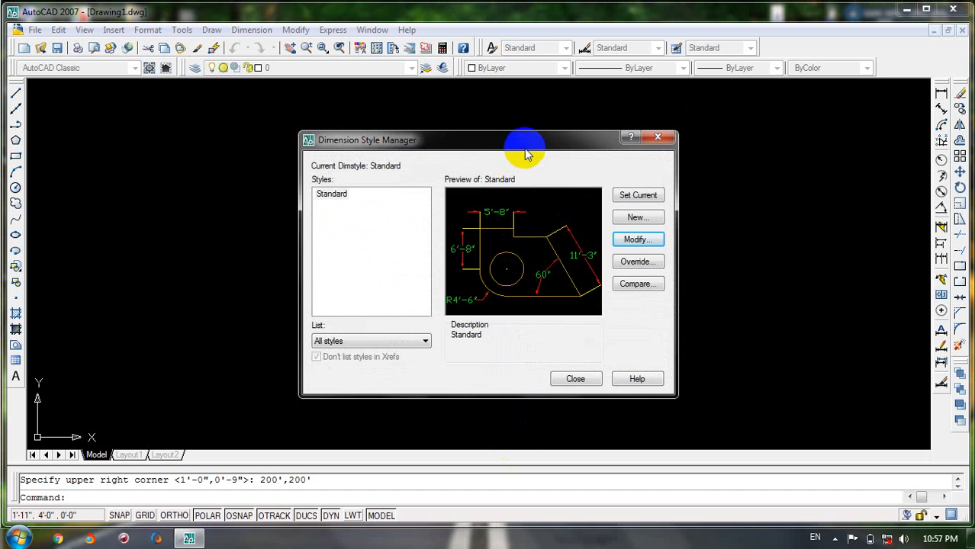
pyautogui.click(639, 196)
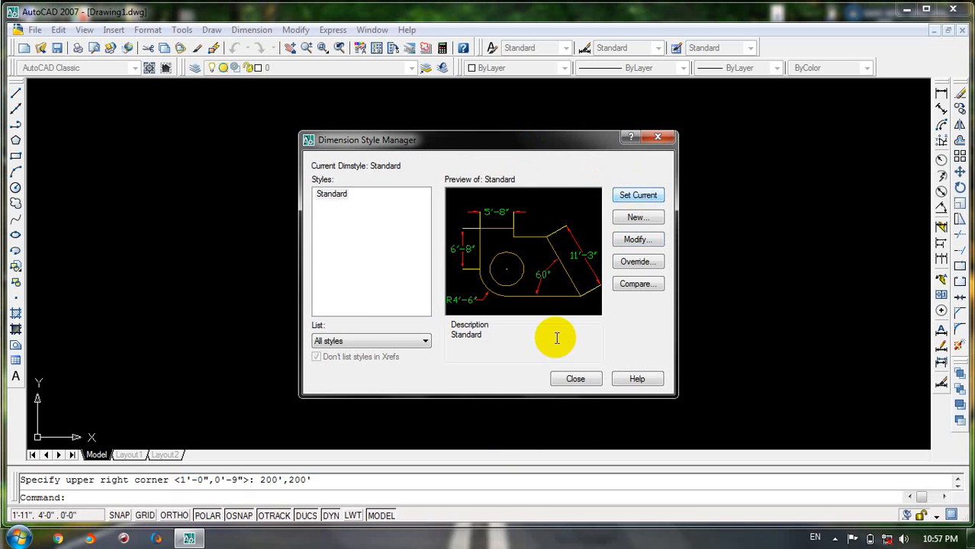
pyautogui.click(576, 380)
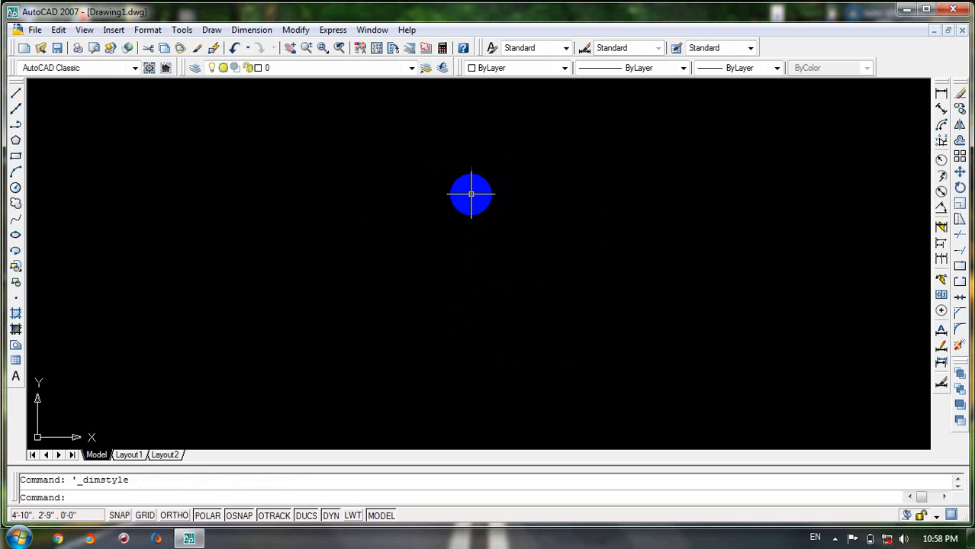
# Zoom with the All option to fit the full drawing limits in the view.
pyautogui.write('z')
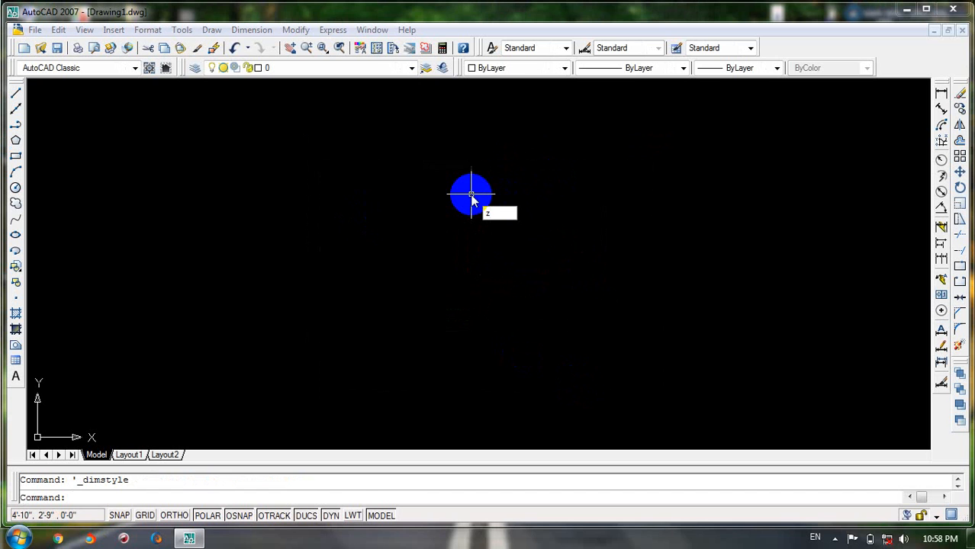
pyautogui.press('Return')
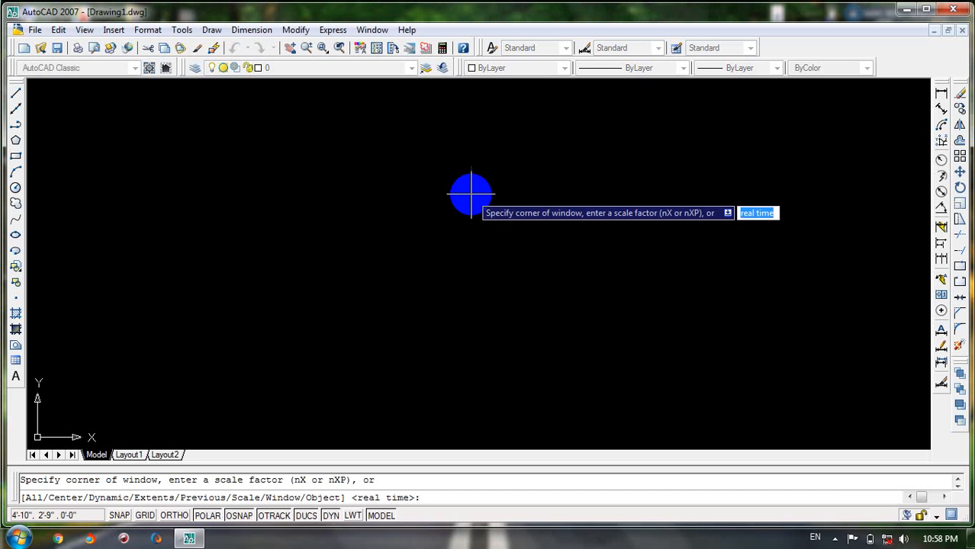
pyautogui.write('a')
pyautogui.press('Return')
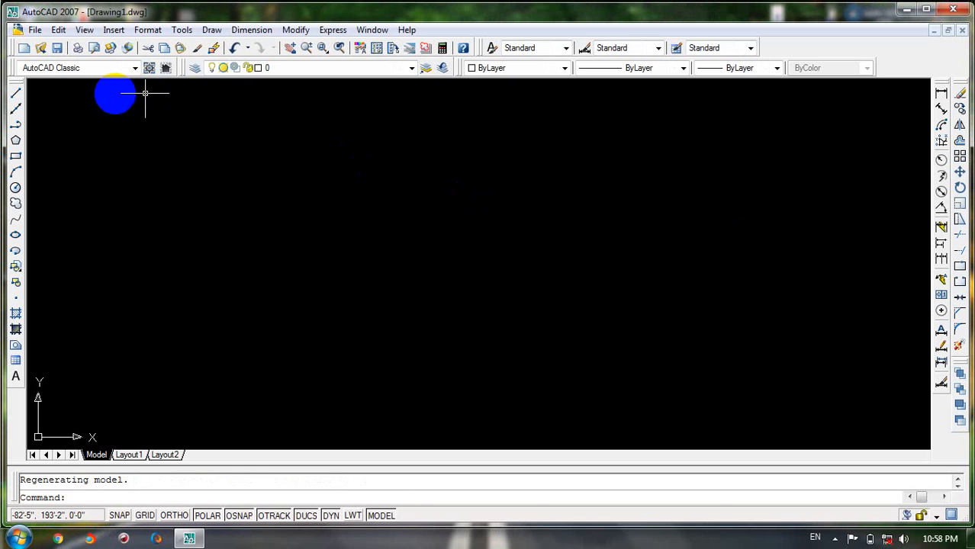
# Draw a single horizontal line about 306' long across the middle of the drawing area.
pyautogui.click(16, 95)
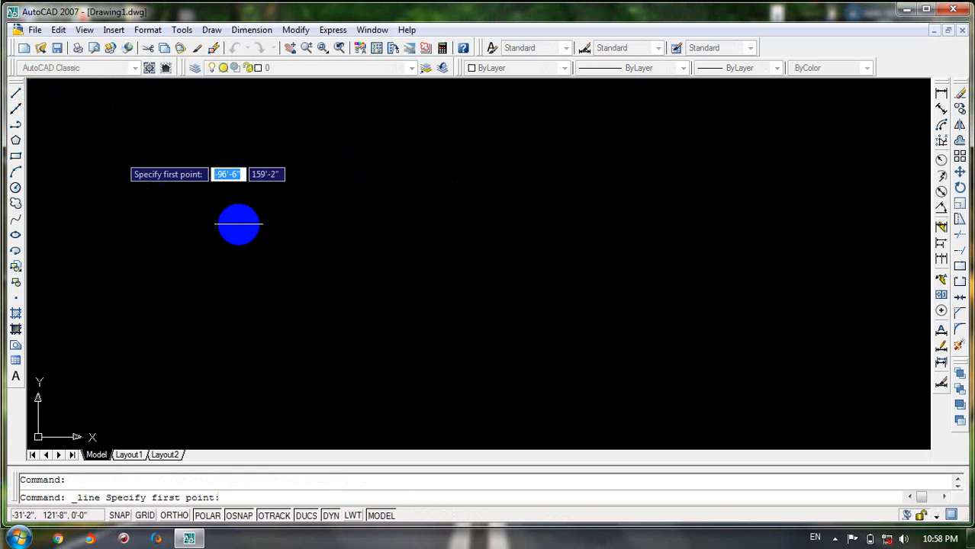
pyautogui.click(165, 216)
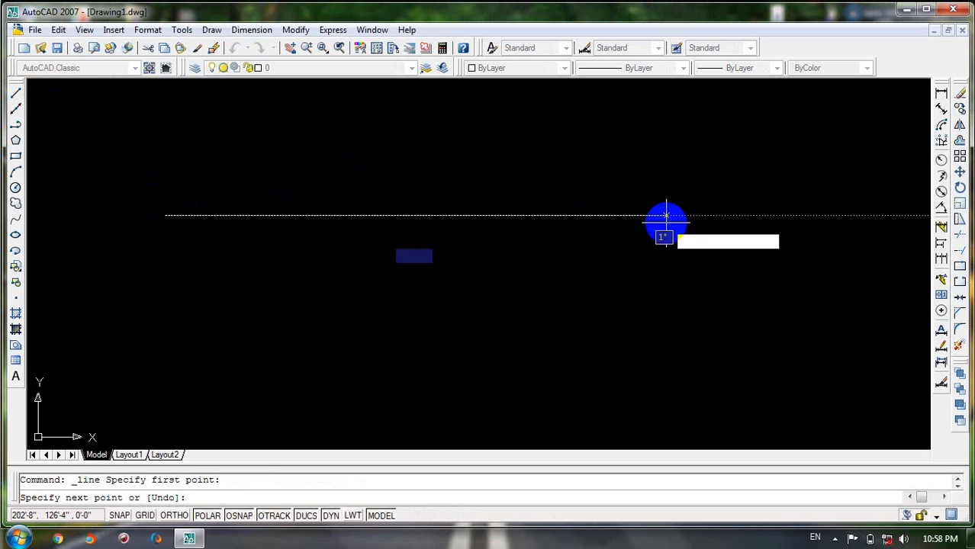
pyautogui.click(724, 216)
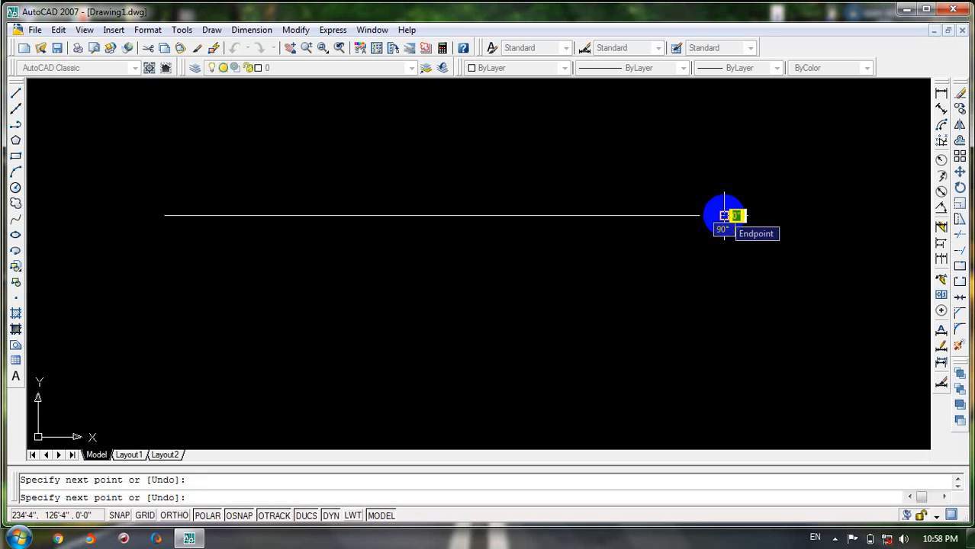
pyautogui.press('Return')
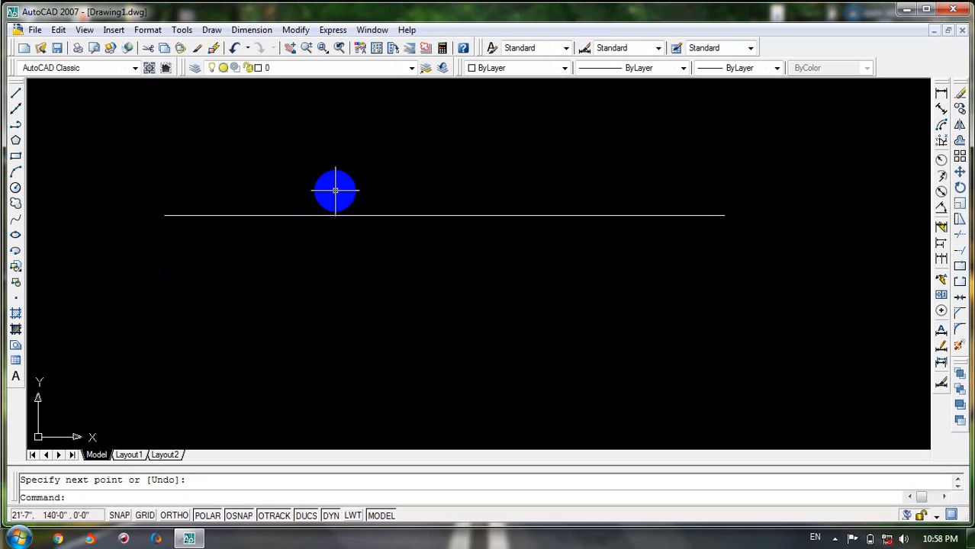
# Add a linear dimension between the horizontal line's two endpoints, placing its dimension line about 22' above the line.
pyautogui.scroll(-1, 333, 190)
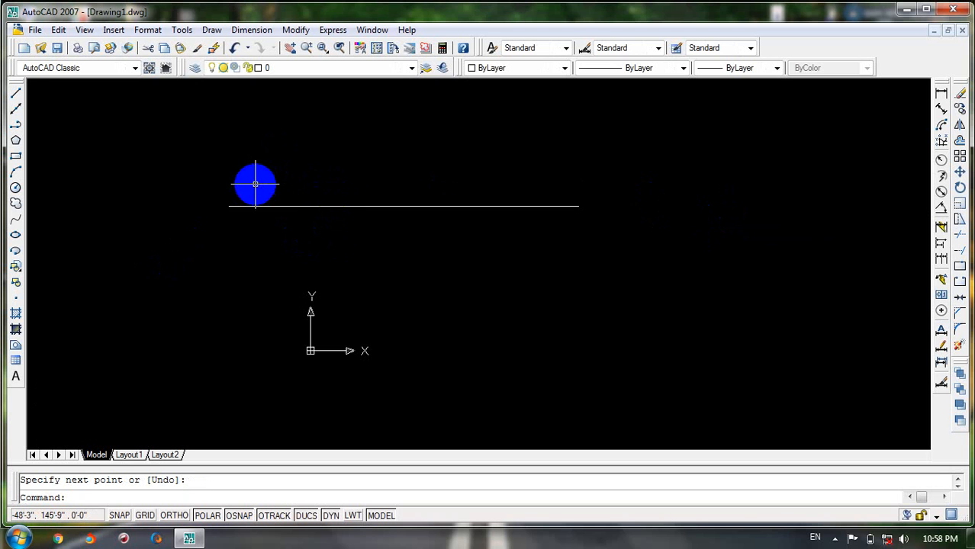
pyautogui.scroll(2, 261, 185)
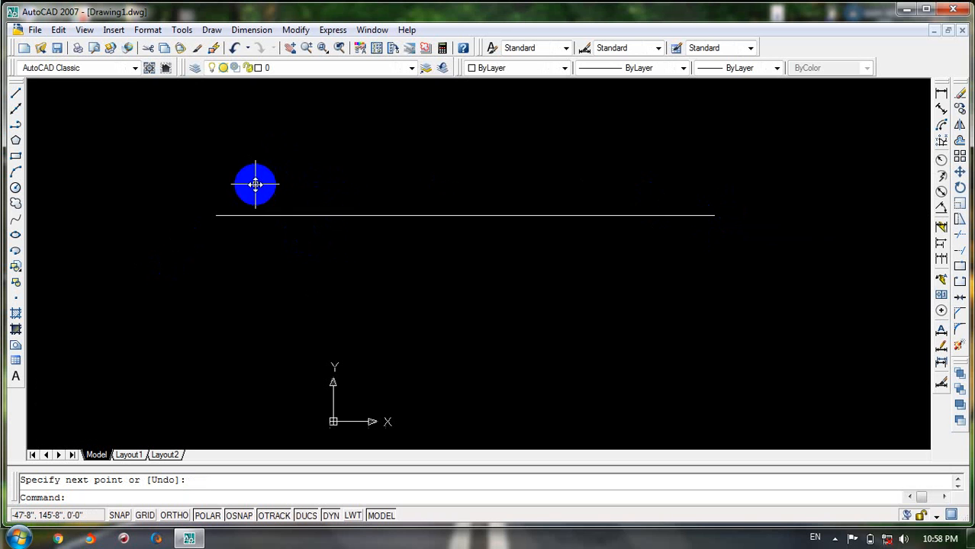
pyautogui.click(943, 93)
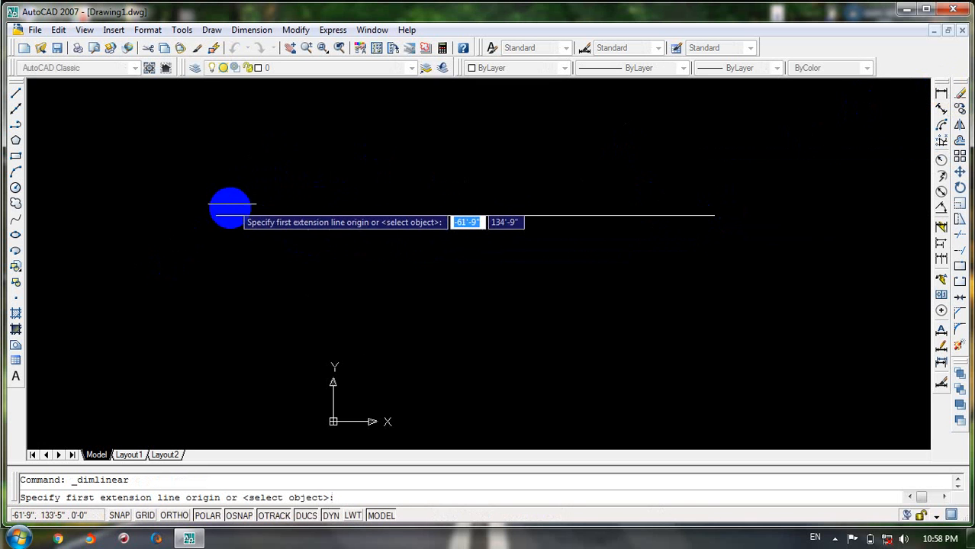
pyautogui.click(216, 216)
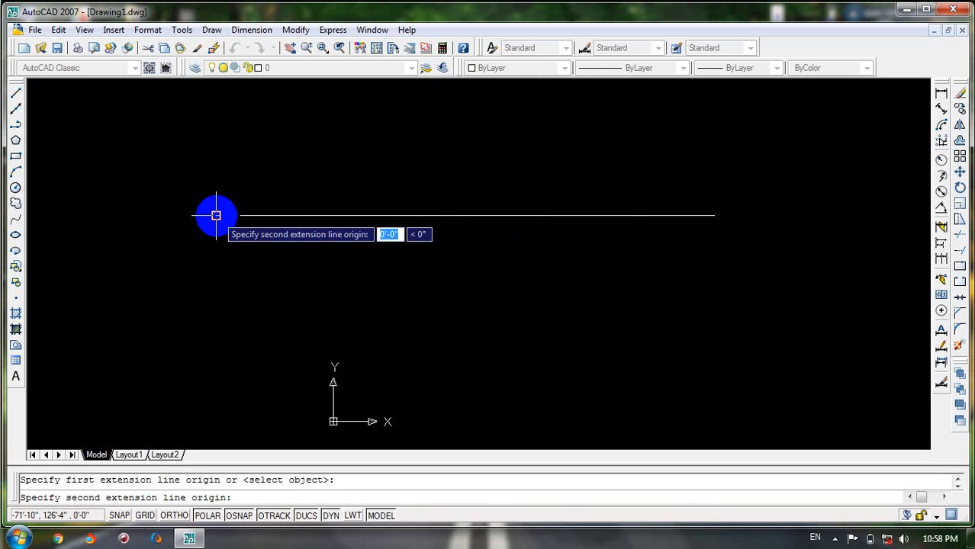
pyautogui.click(714, 216)
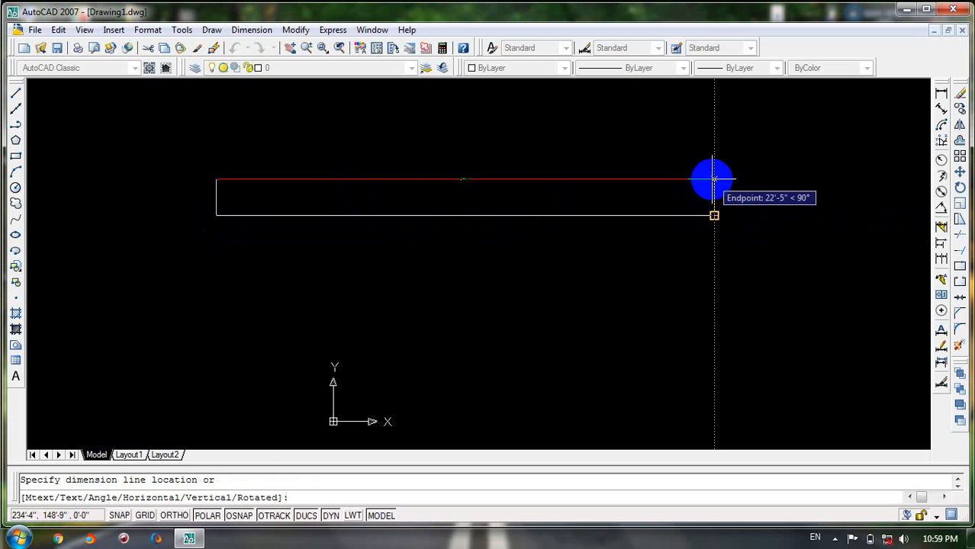
pyautogui.click(713, 180)
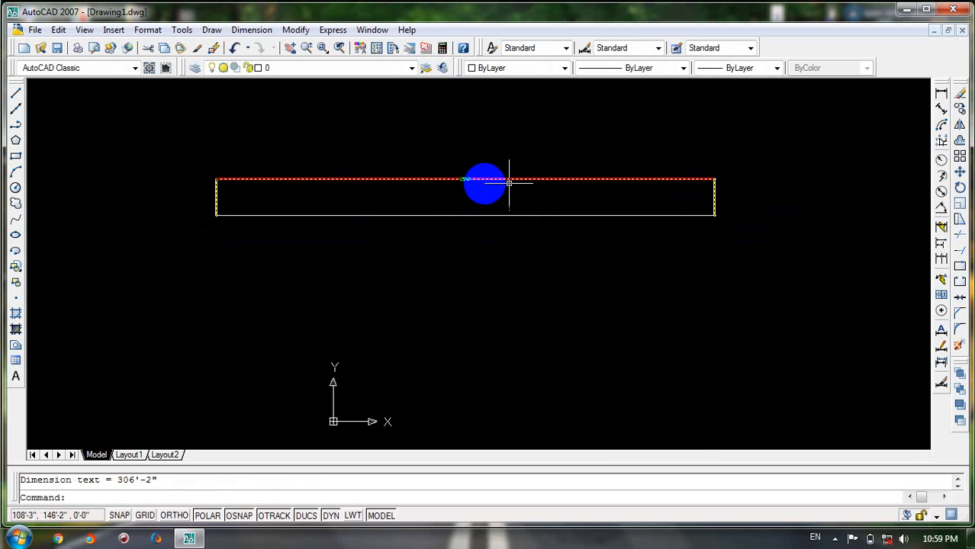
pyautogui.scroll(5, 475, 180)
pyautogui.scroll(2, 476, 180)
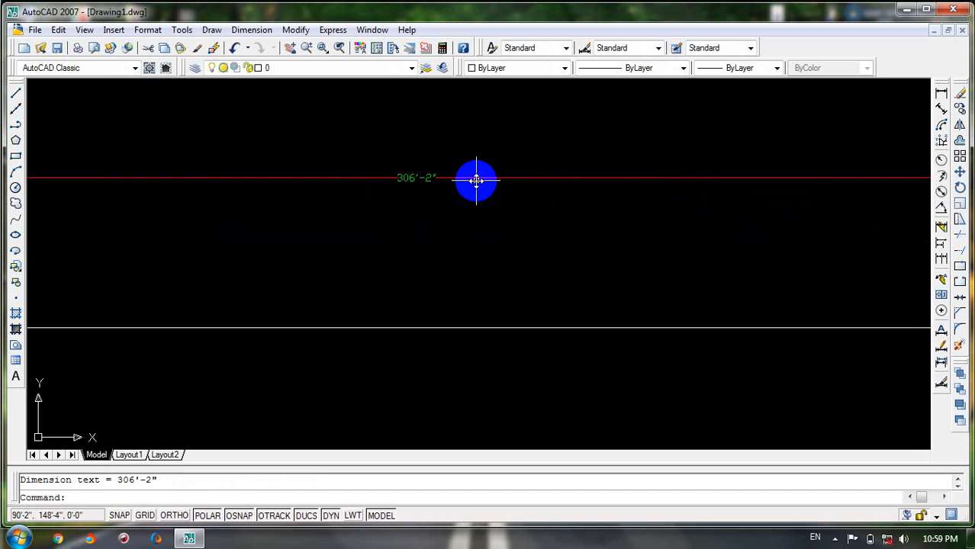
# Erase the long horizontal test line together with its linear dimension.
pyautogui.scroll(-4, 415, 183)
pyautogui.scroll(-2, 416, 183)
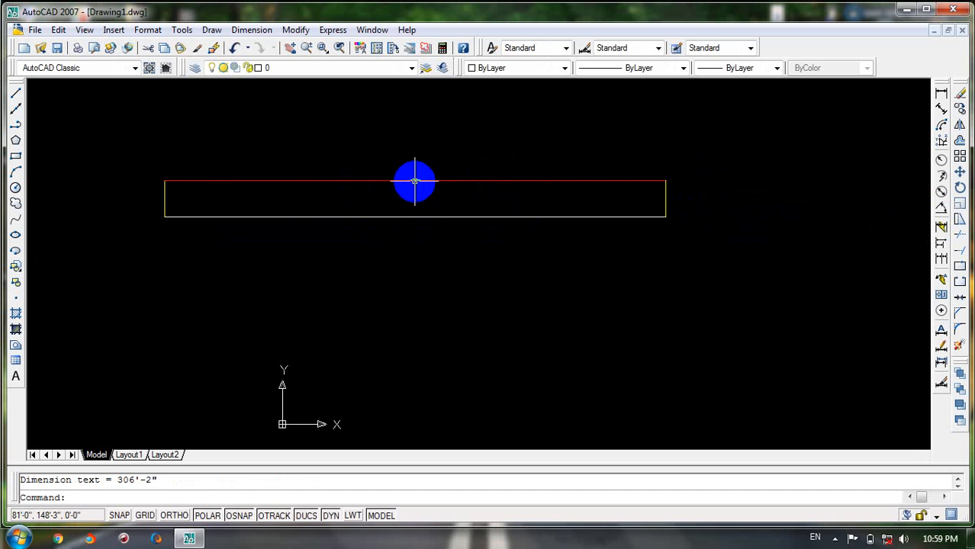
pyautogui.scroll(7, 414, 181)
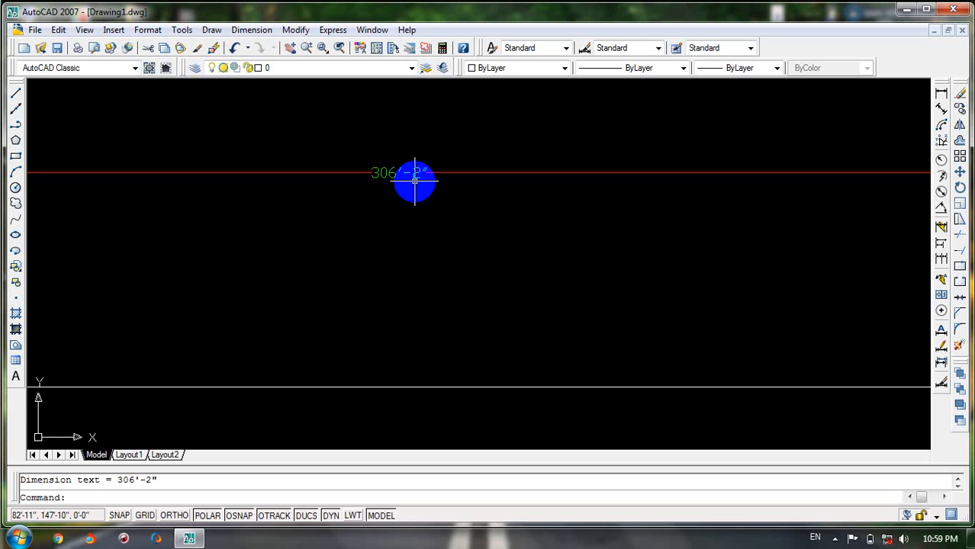
pyautogui.scroll(-8, 414, 181)
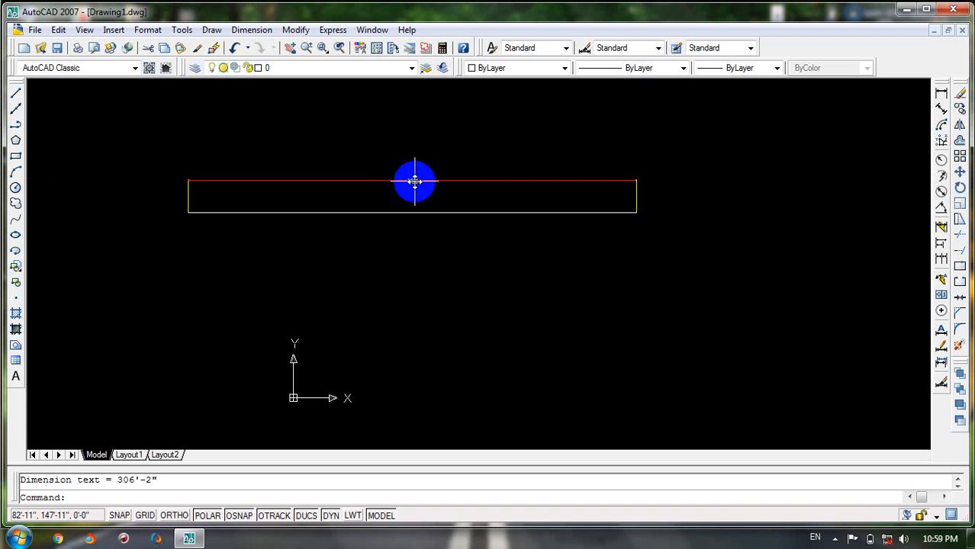
pyautogui.click(680, 235)
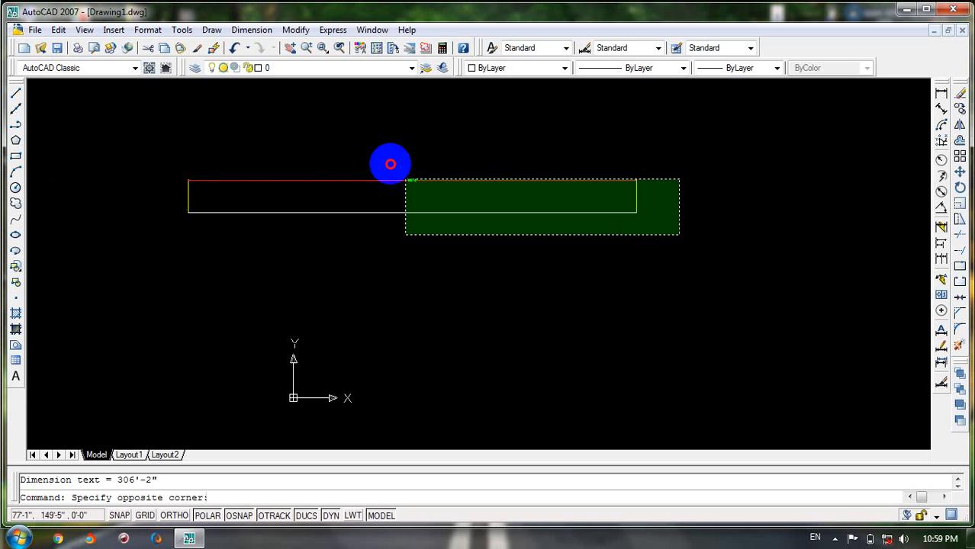
pyautogui.click(103, 126)
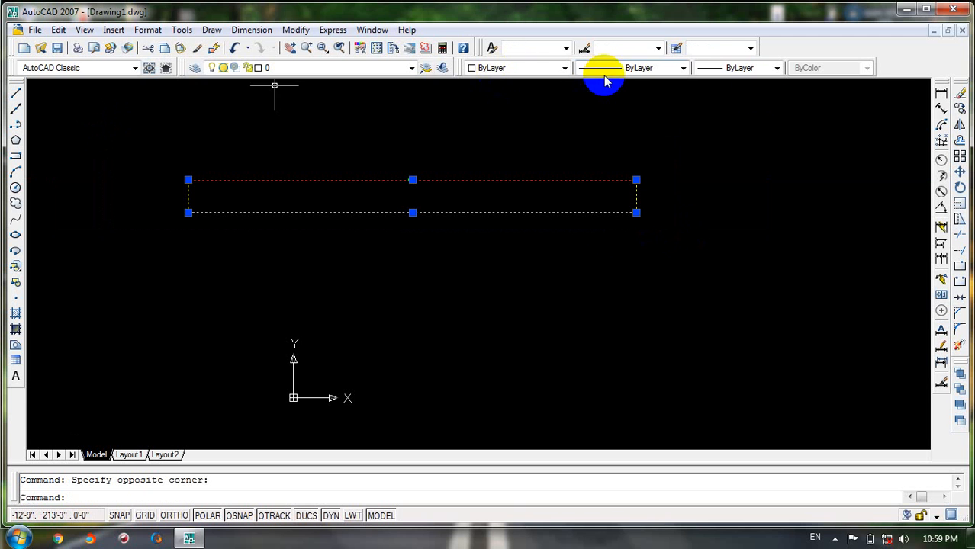
pyautogui.click(960, 94)
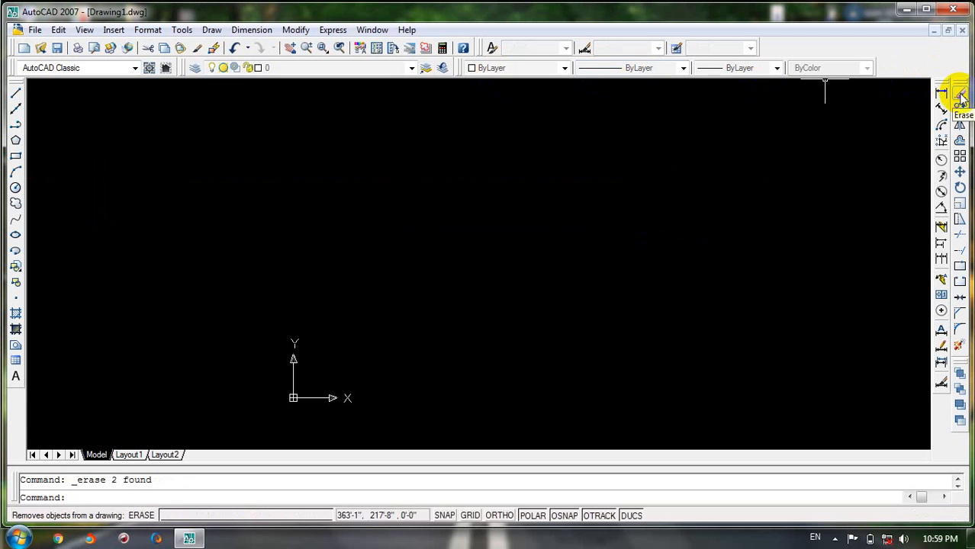
# Zoom with the All option to bring the full limits of the emptied drawing into view.
pyautogui.scroll(2, 456, 219)
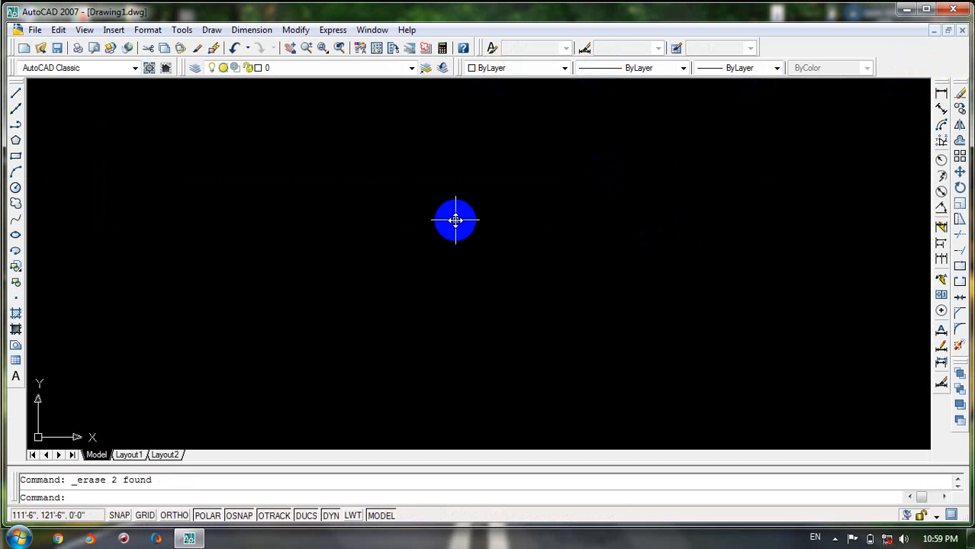
pyautogui.scroll(-2, 456, 220)
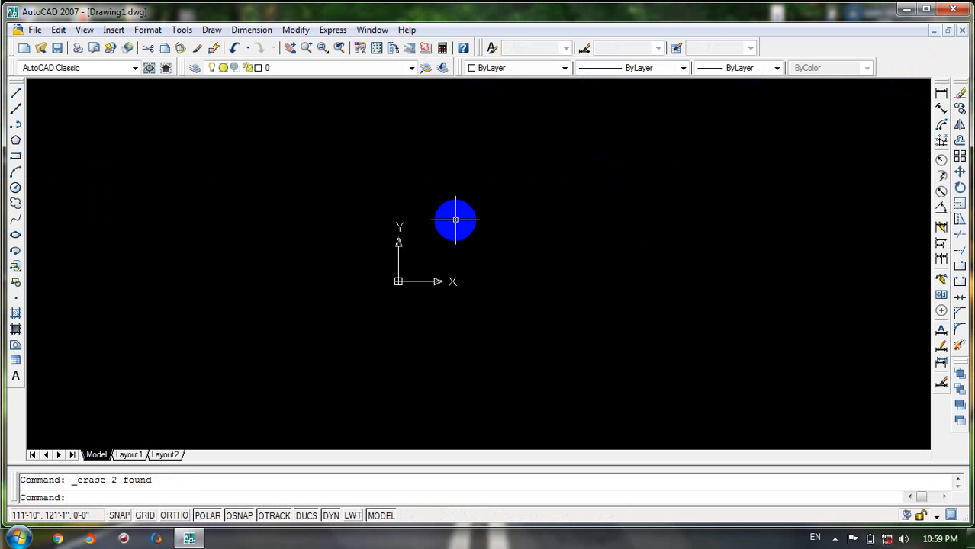
pyautogui.write('z')
pyautogui.press('Return')
pyautogui.write('a')
pyautogui.press('Return')
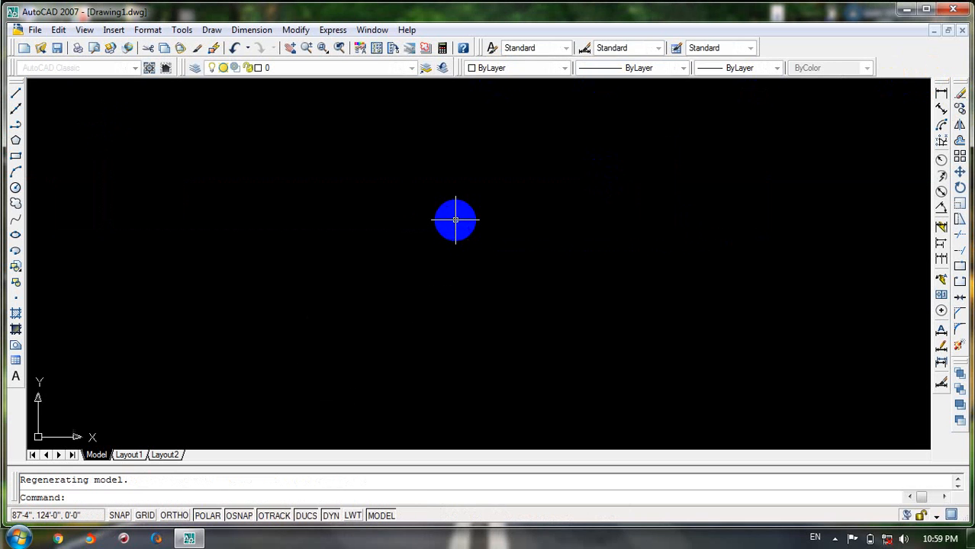
# Draw a single horizontal line 20' long, running rightward from a start point in the left half of the drawing area.
pyautogui.click(15, 92)
pyautogui.click(264, 234)
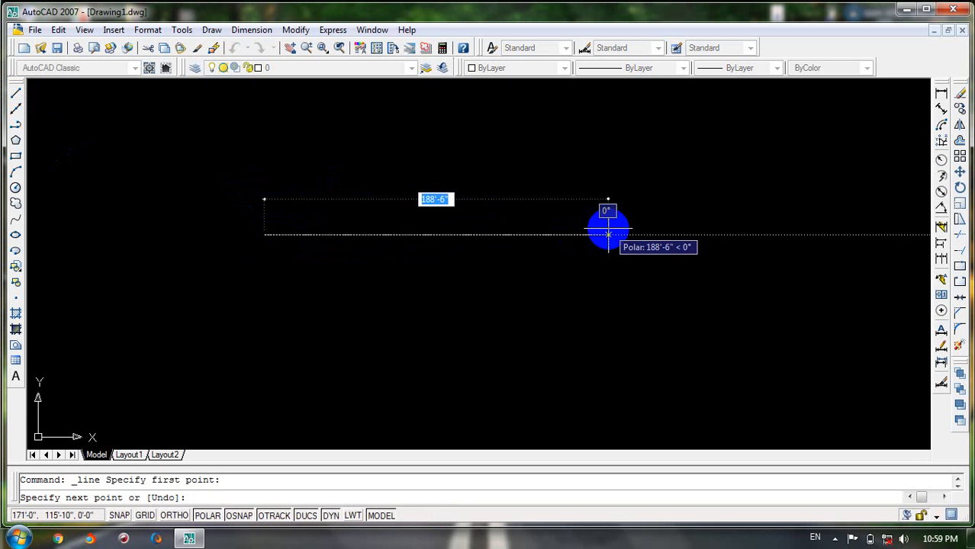
pyautogui.write('20')
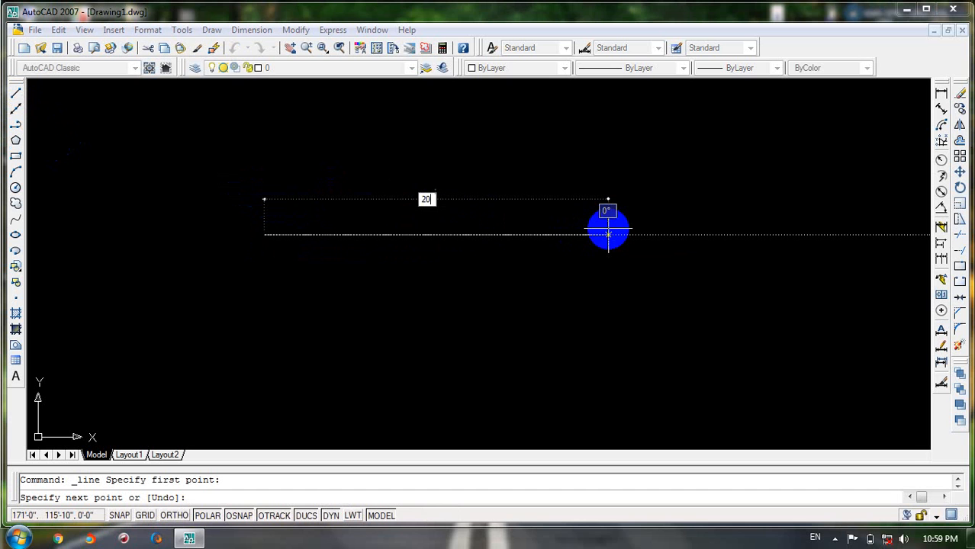
pyautogui.write("'")
pyautogui.press('Return')
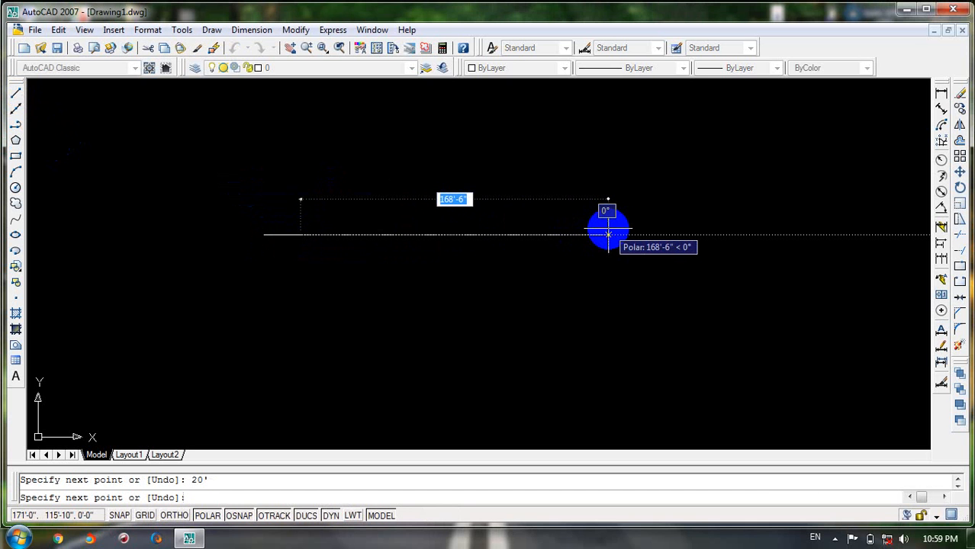
pyautogui.press('Return')
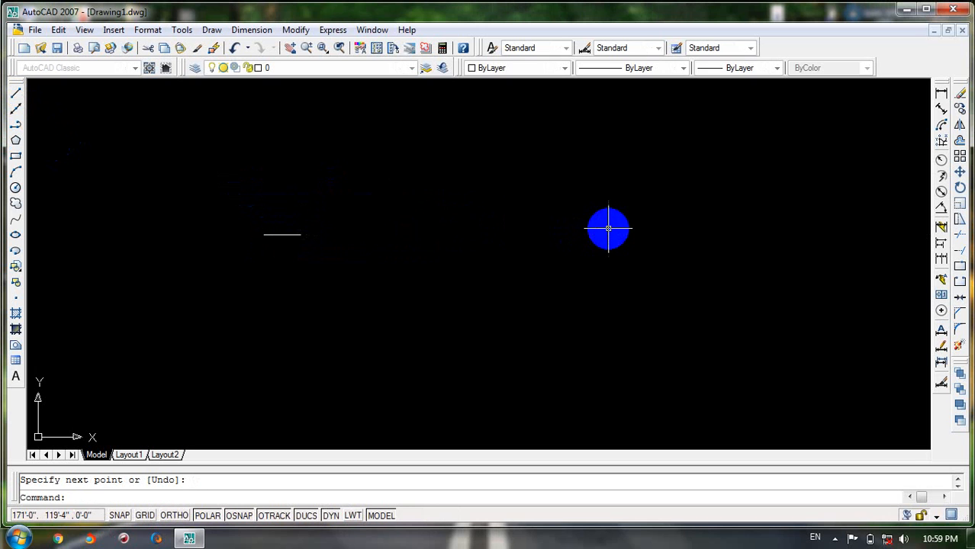
# Add a linear dimension between the 20' line's two endpoints, placing its dimension line about 3' above the line.
pyautogui.scroll(5, 238, 236)
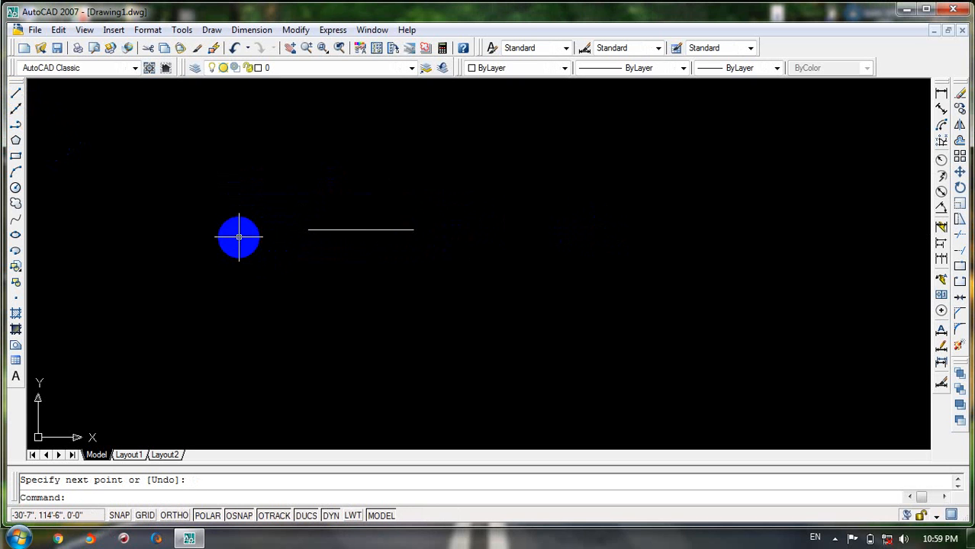
pyautogui.scroll(6, 382, 229)
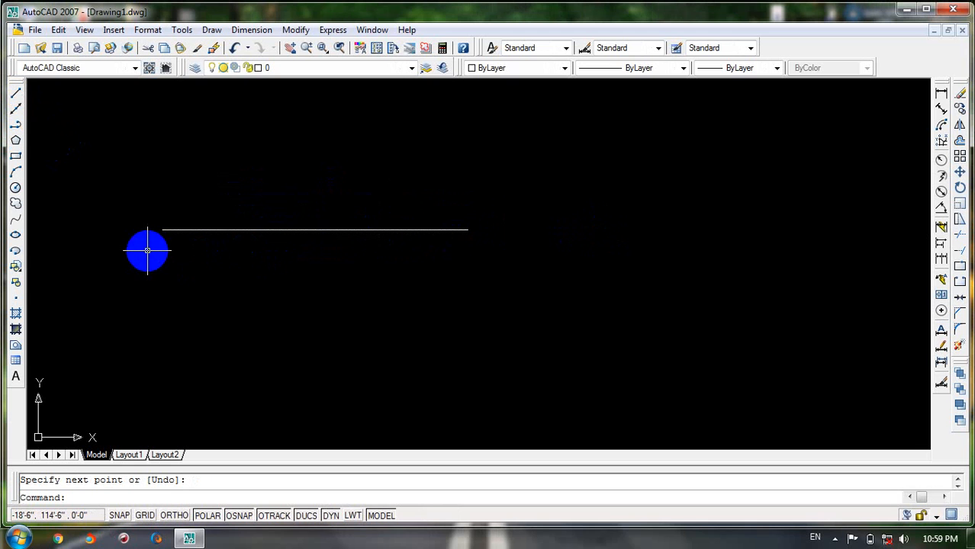
pyautogui.click(942, 92)
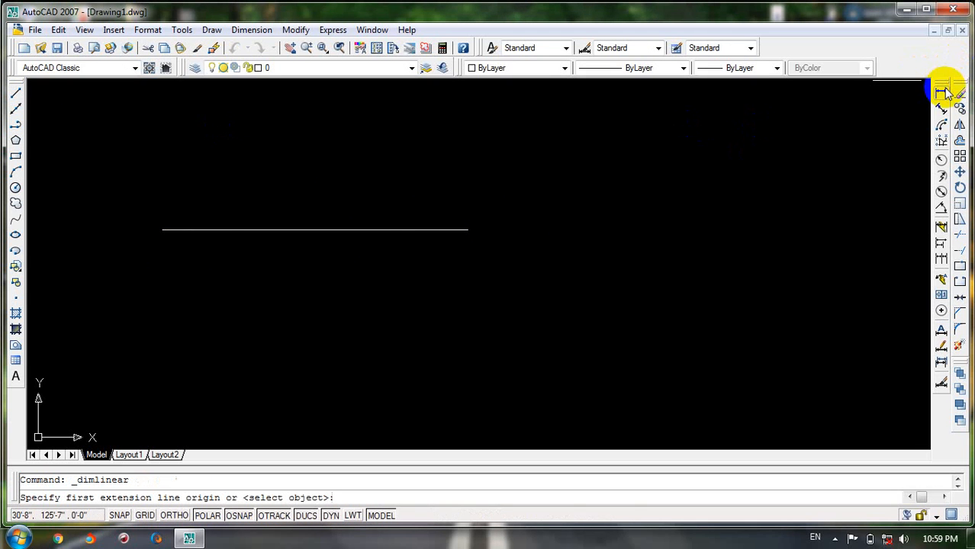
pyautogui.click(162, 229)
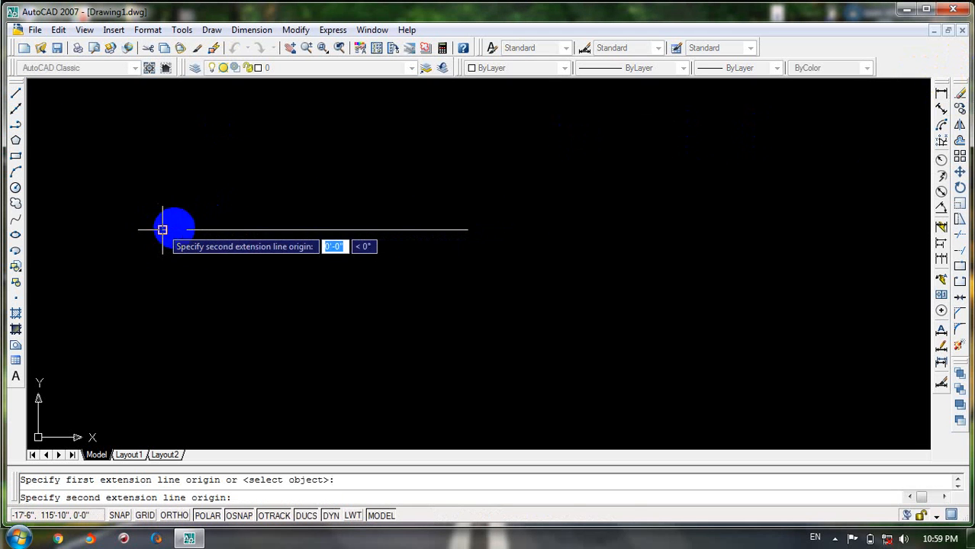
pyautogui.click(468, 229)
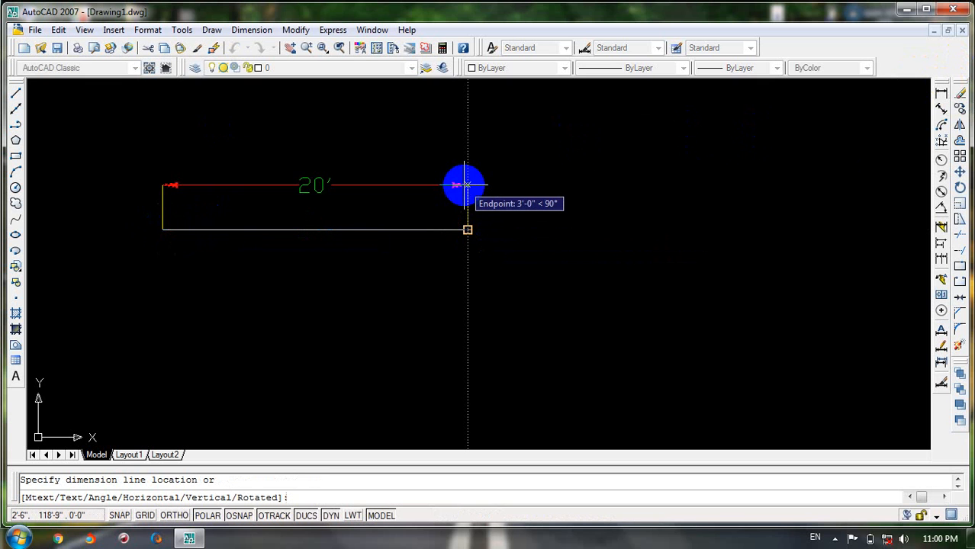
pyautogui.click(465, 185)
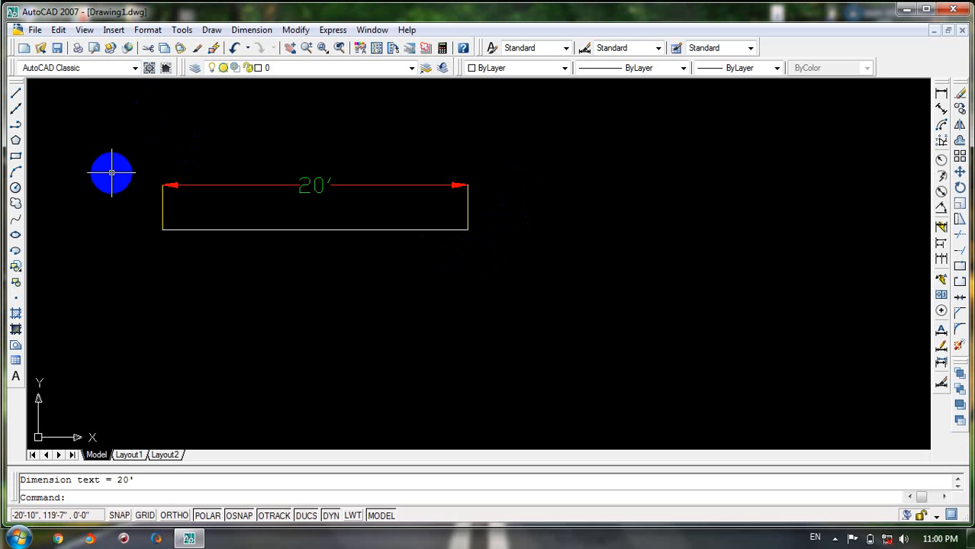
pyautogui.scroll(1, 24, 194)
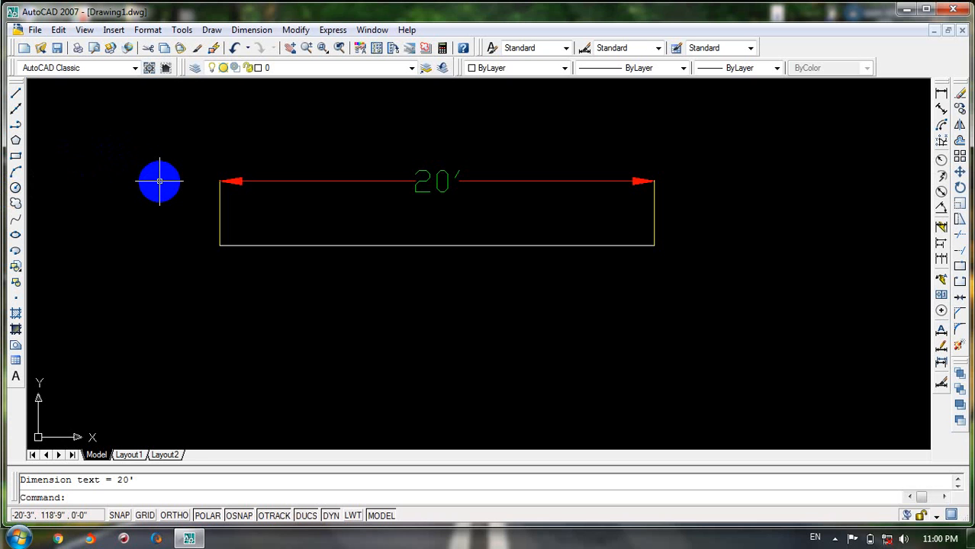
pyautogui.scroll(1, 160, 180)
pyautogui.scroll(-2, 160, 181)
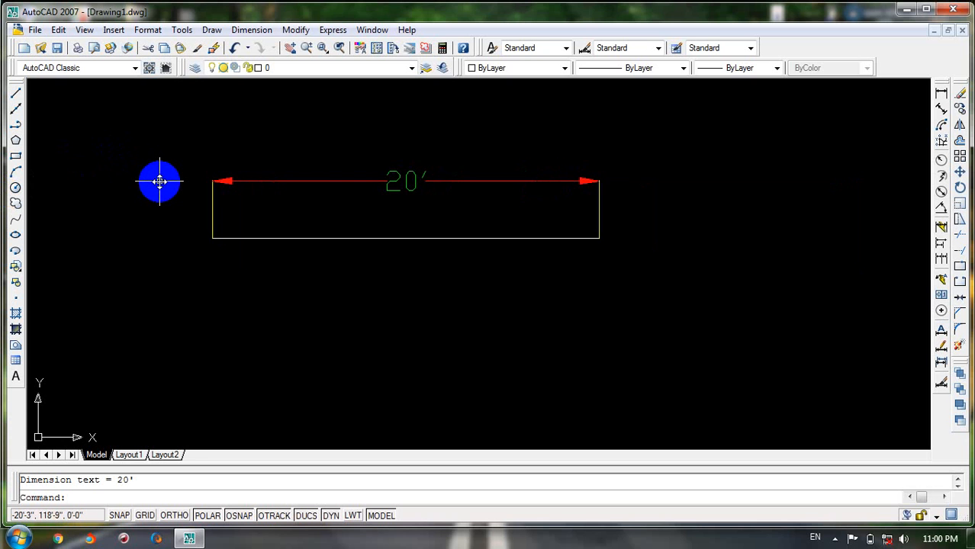
pyautogui.scroll(1, 159, 181)
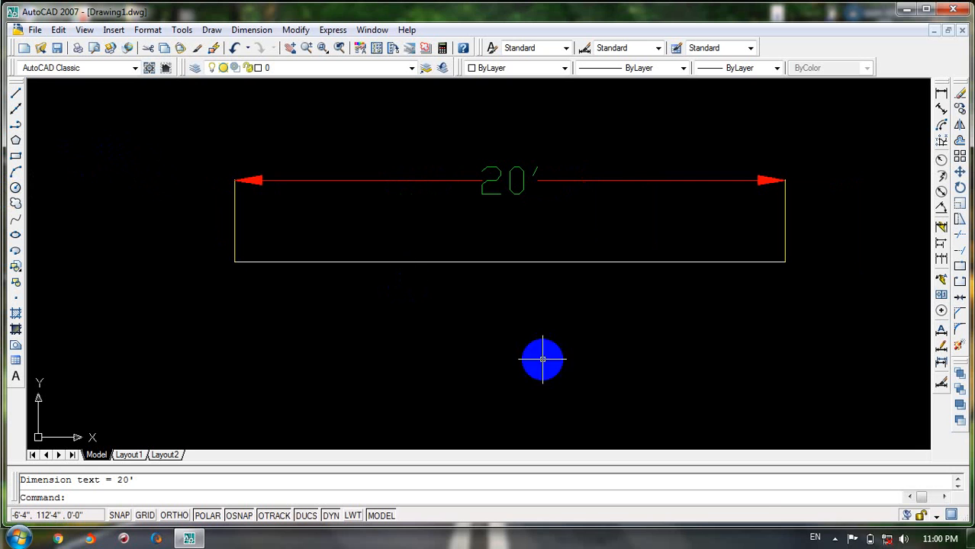